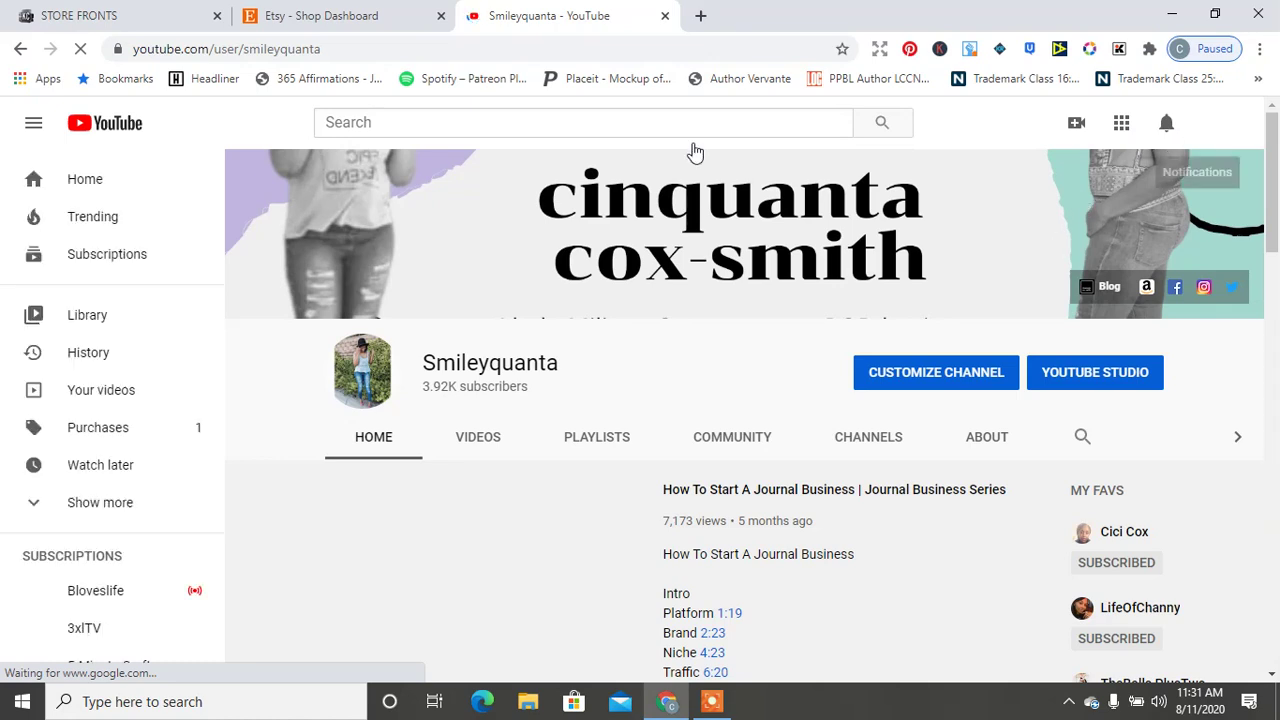
- Switch to the Kin Custom store fronts page and open the Sell Wholesale catalog
left_click(85, 15)
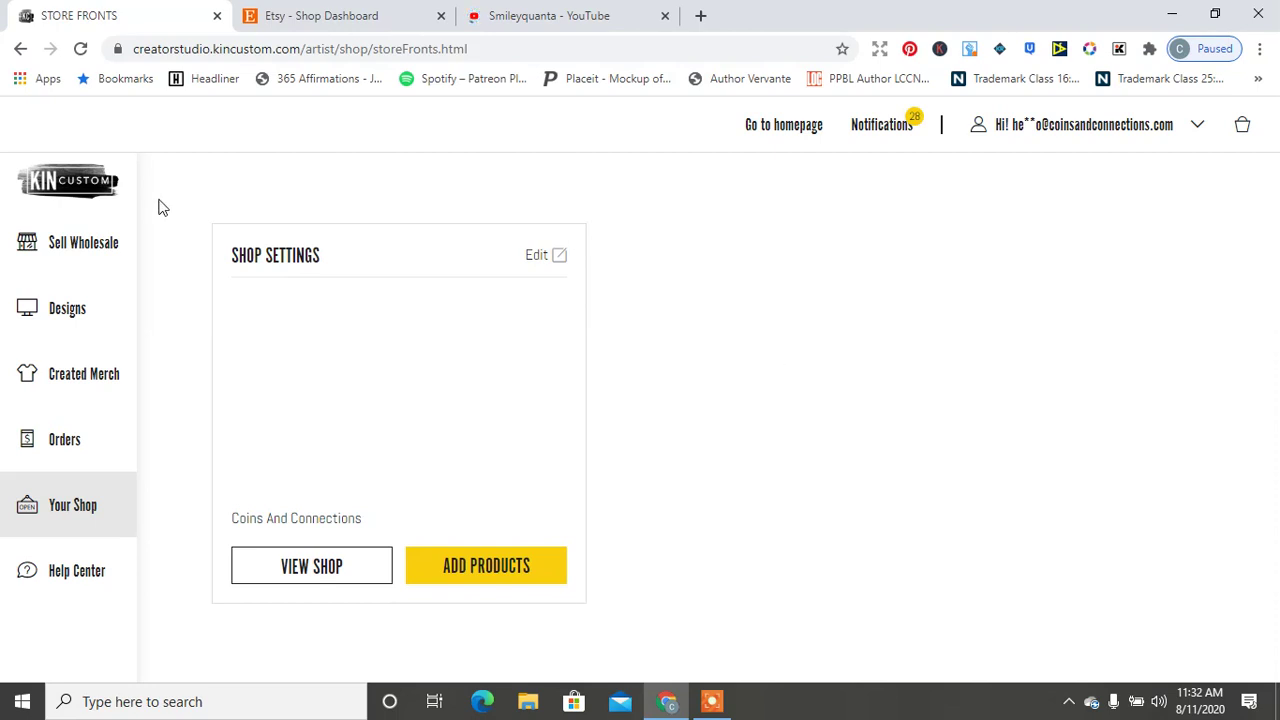
left_click(80, 245)
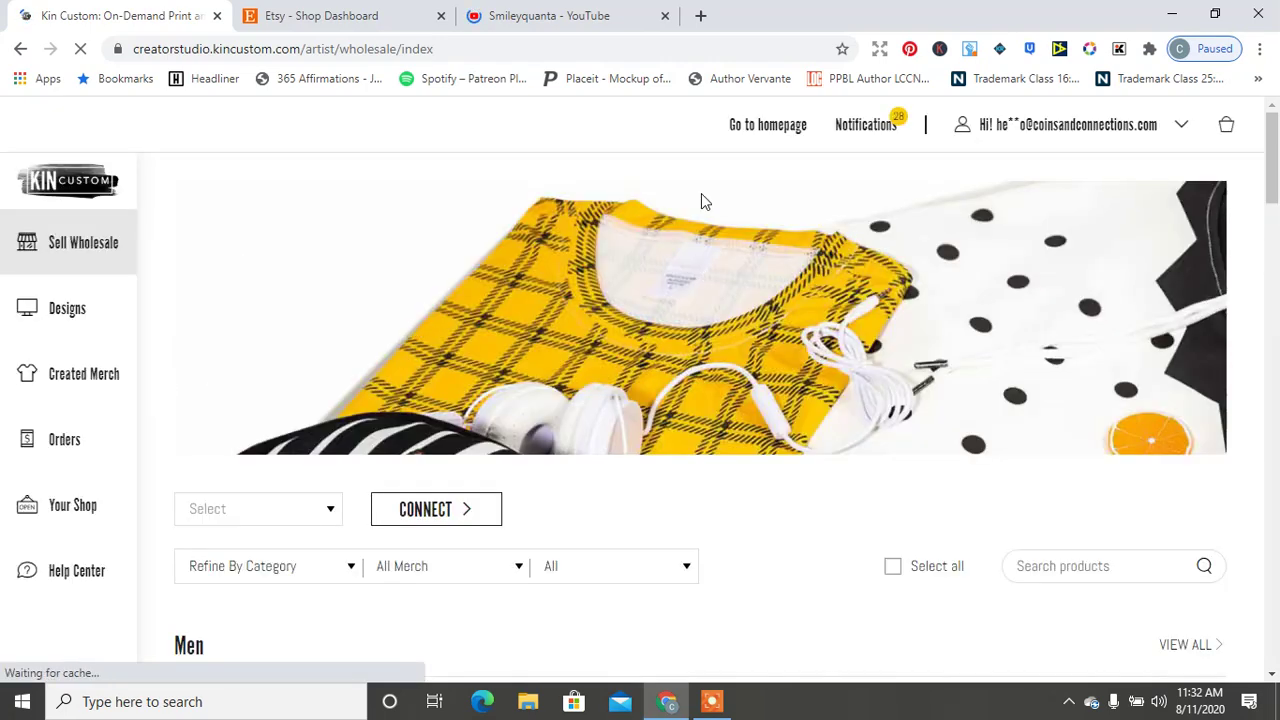
mouse_move(1153, 137)
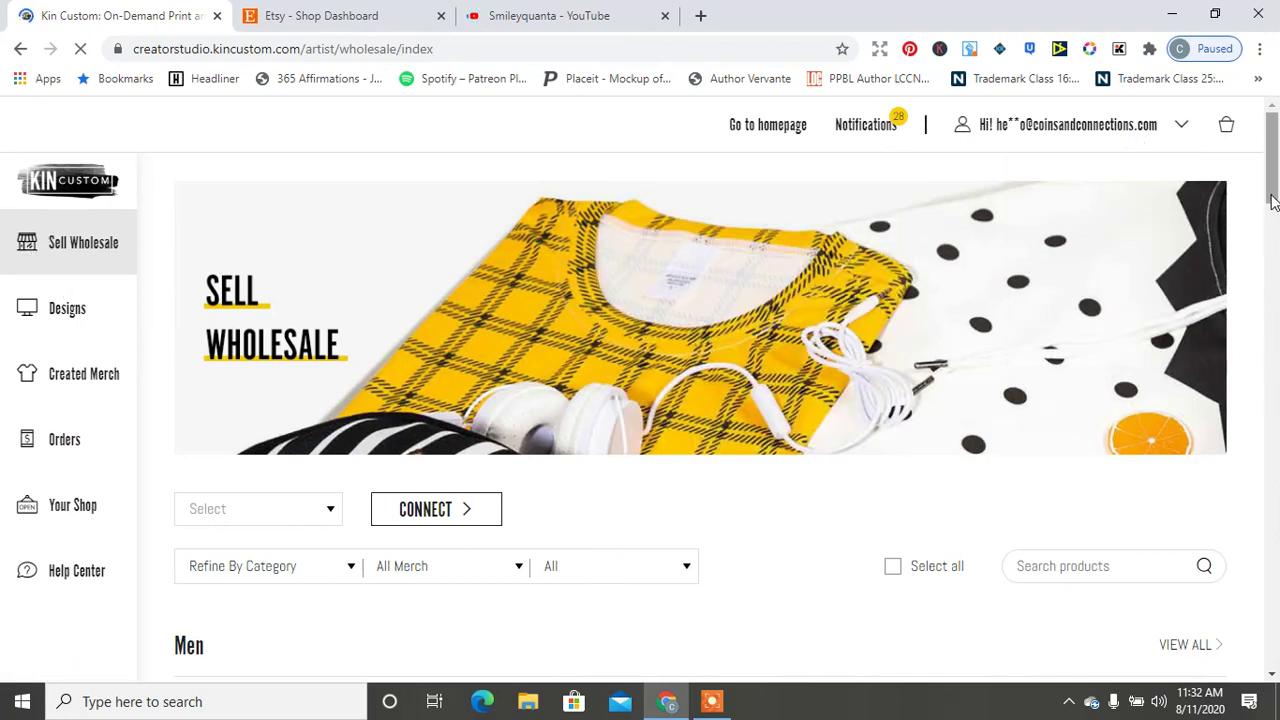
scroll(548, 364, "down", 2)
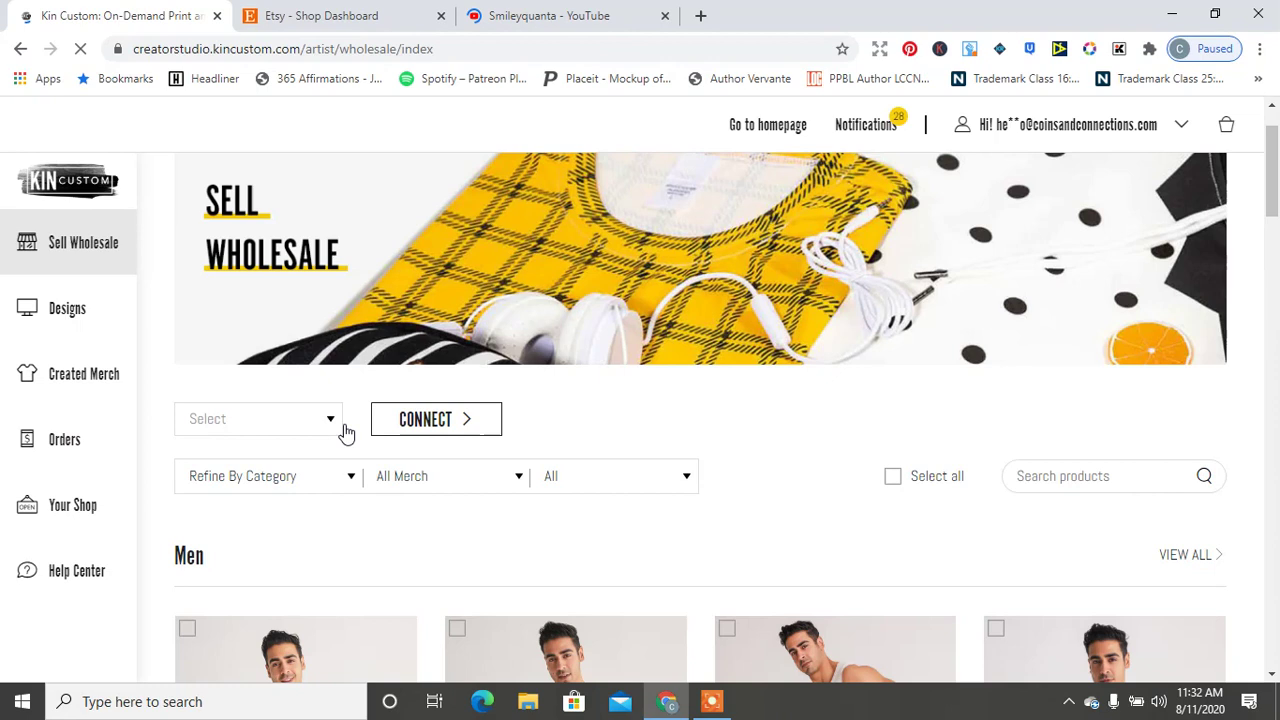
- Choose Etsy as the sales channel and try to connect it without any wholesale product selected
left_click(330, 420)
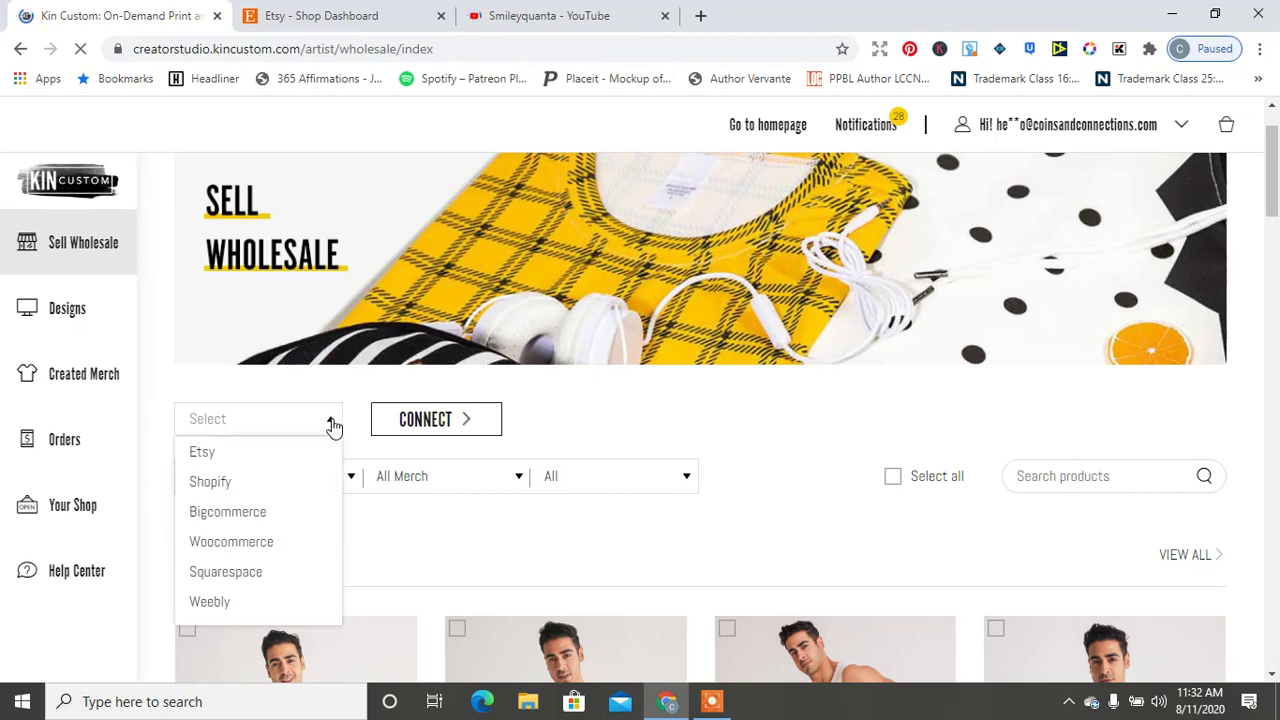
left_click(268, 462)
left_click(451, 425)
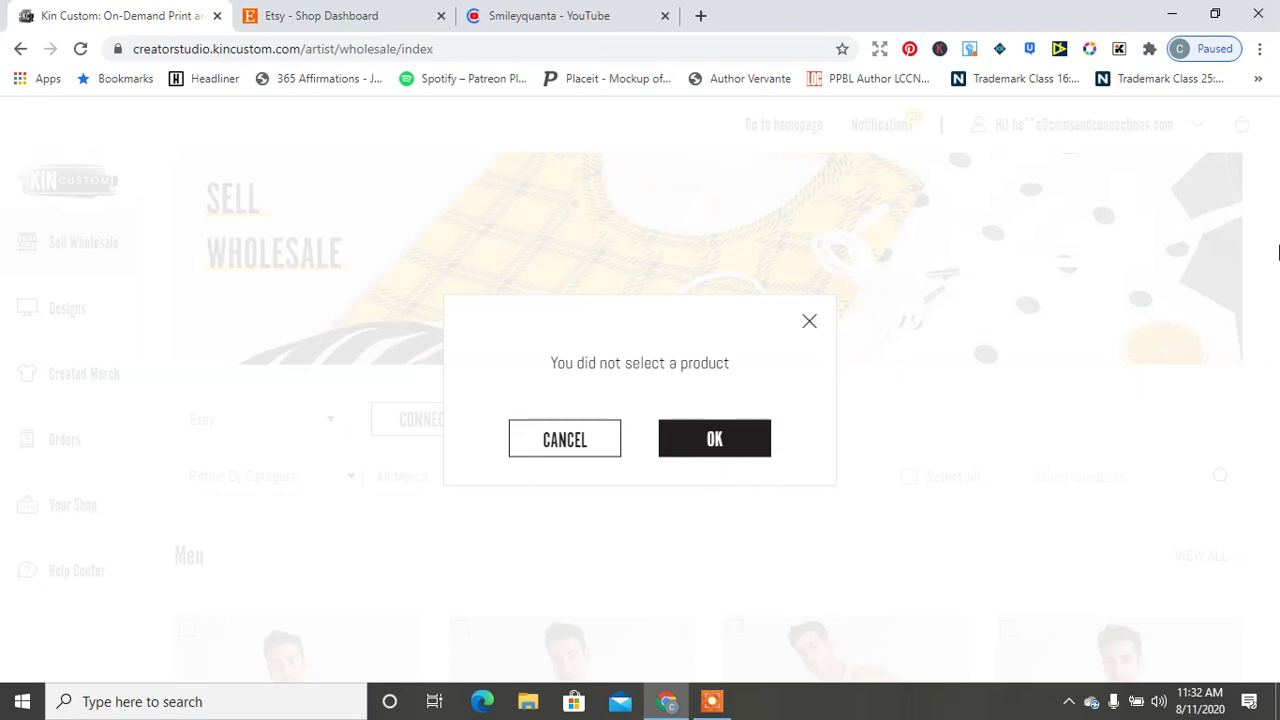
key("Escape")
- Look through the wholesale men's products and try to select the Crowded Street Men's Tee
scroll(1276, 248, "down", 3)
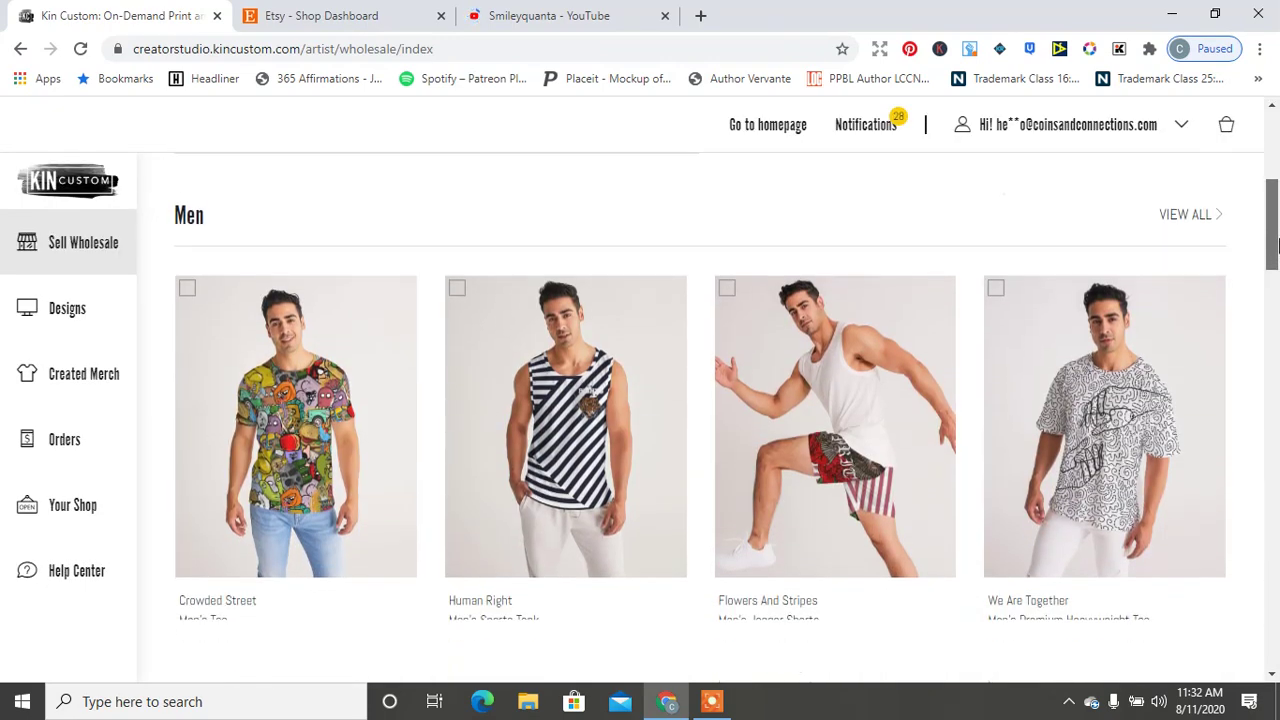
left_click_drag(1276, 248, 1276, 302)
scroll(1276, 302, "up", 5)
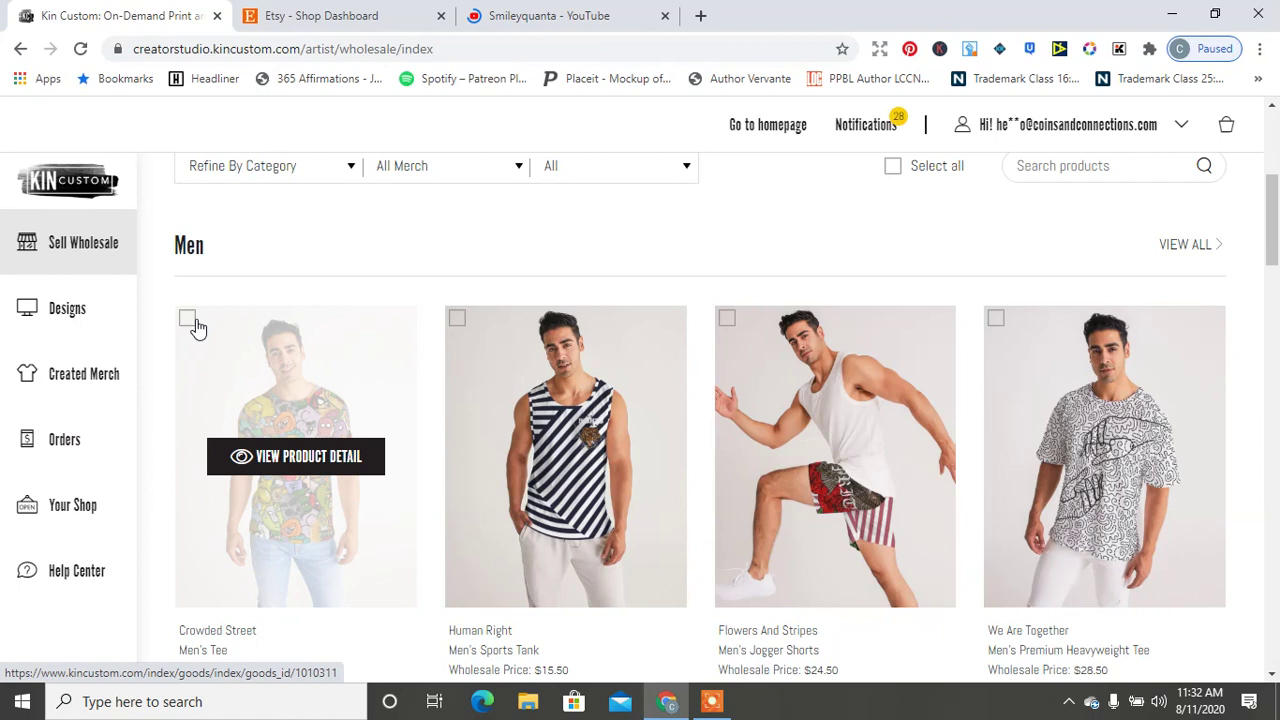
left_click(190, 327)
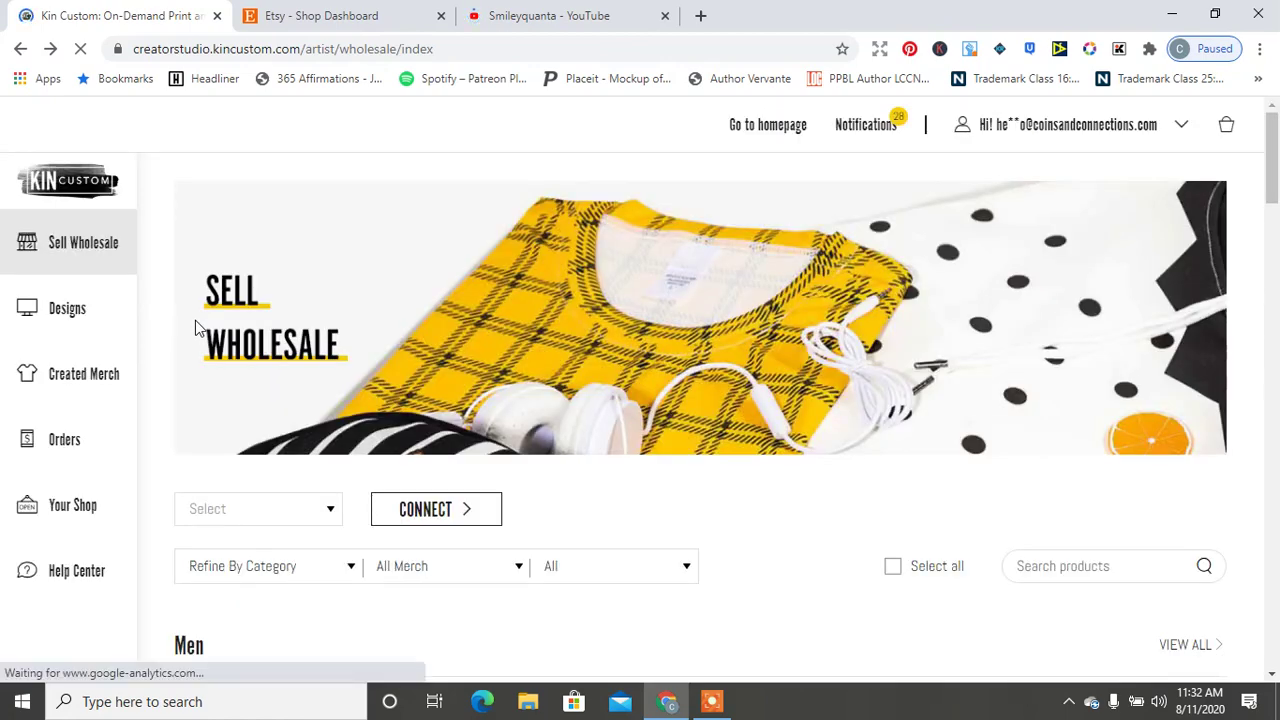
- Open the Designs page and look over the uploaded designs
left_click(61, 316)
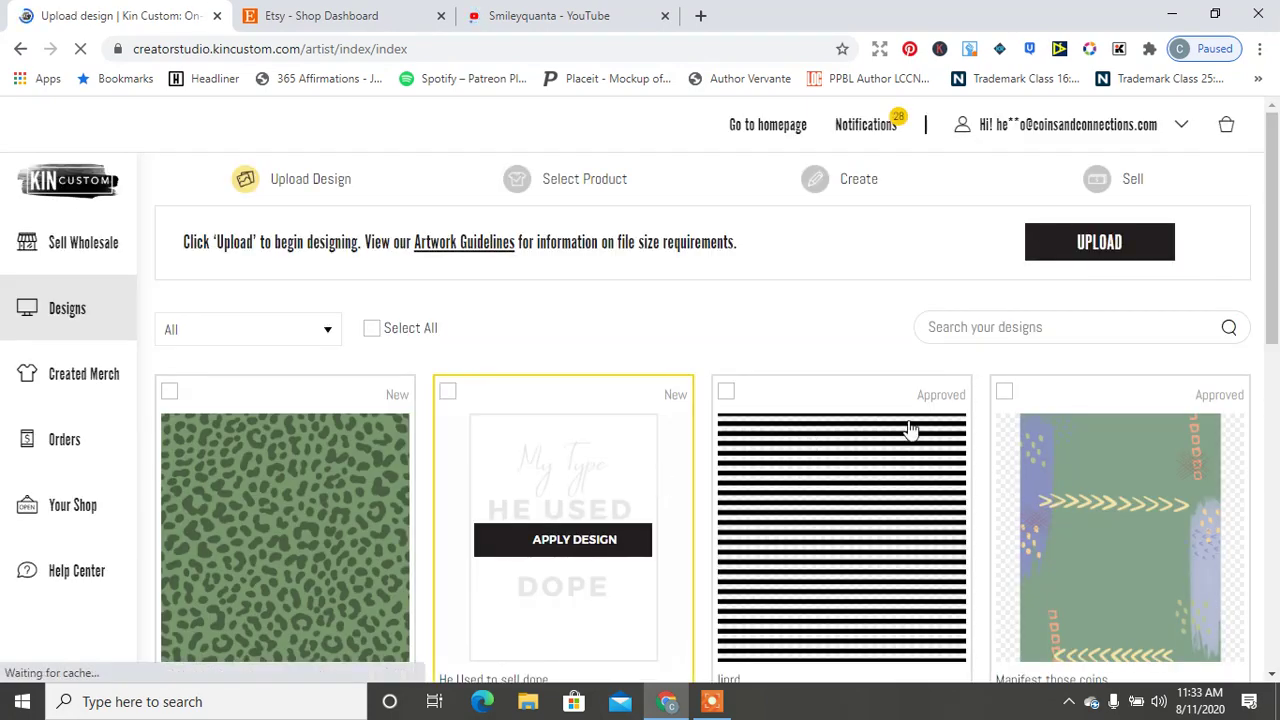
left_click_drag(1277, 192, 1277, 194)
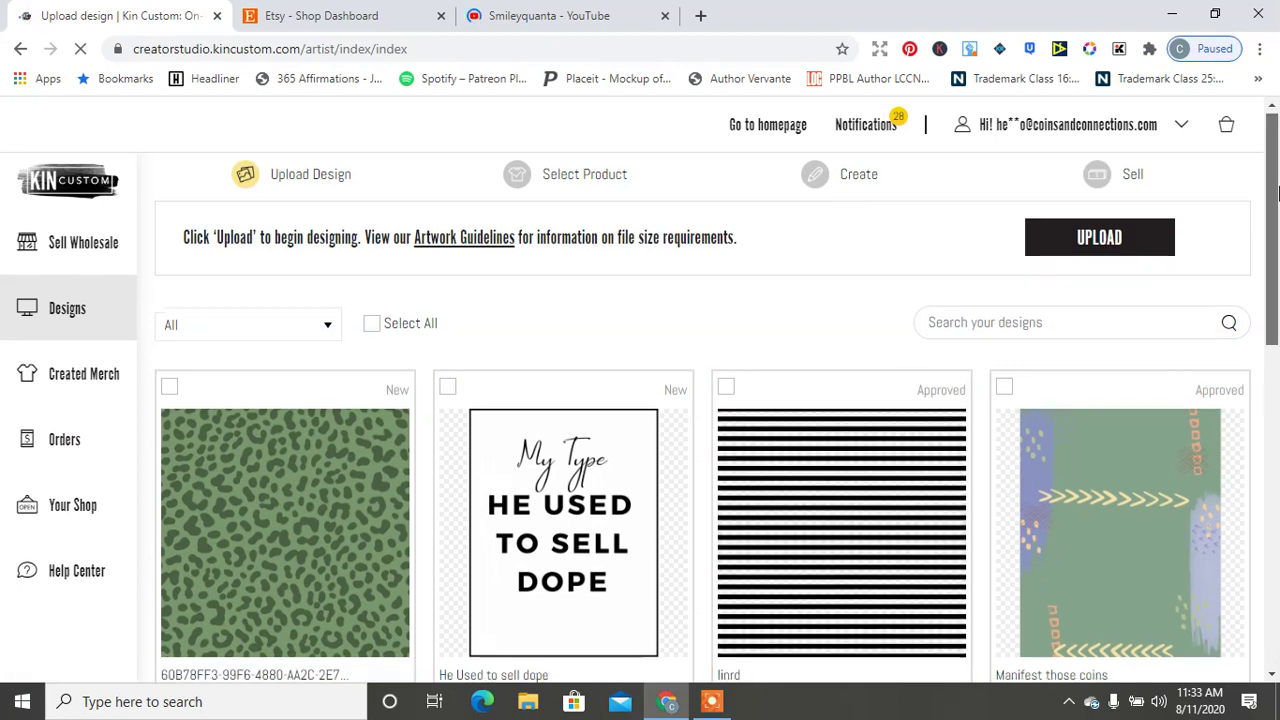
- Open Created Merch and select the linrd Women's Tee in the Women section
left_click(61, 388)
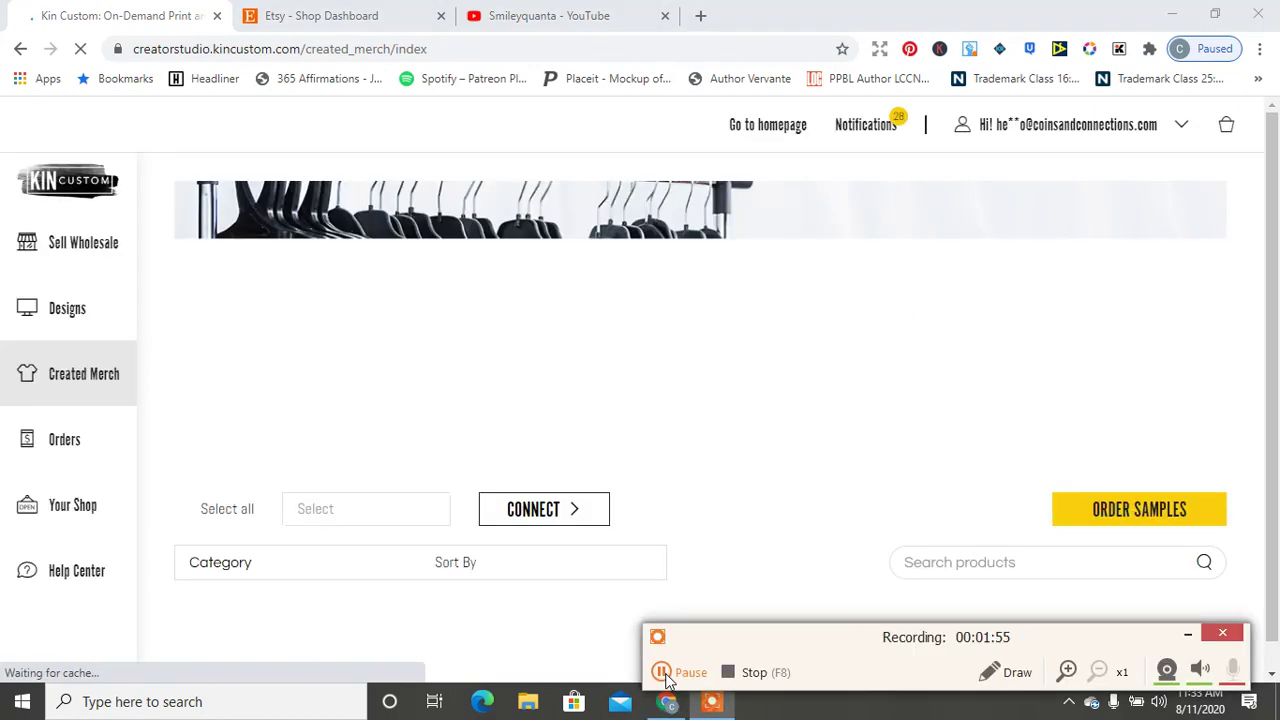
left_click(662, 672)
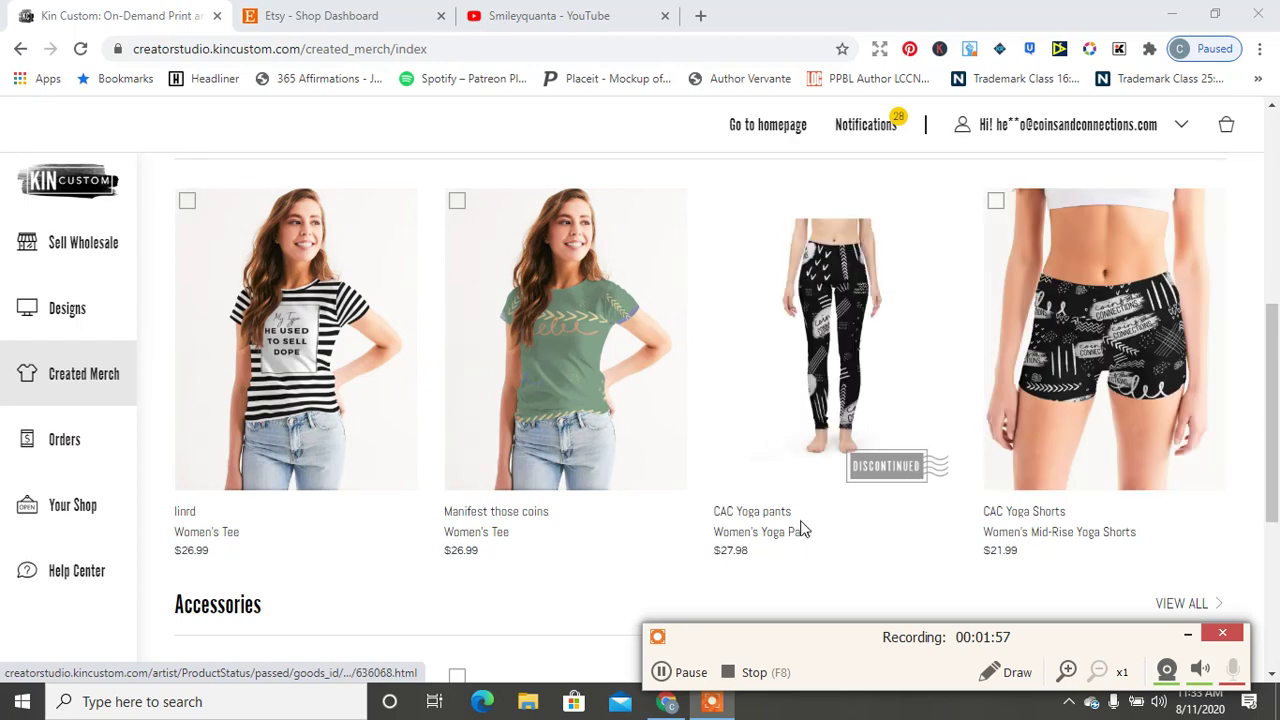
left_click_drag(1277, 372, 1277, 321)
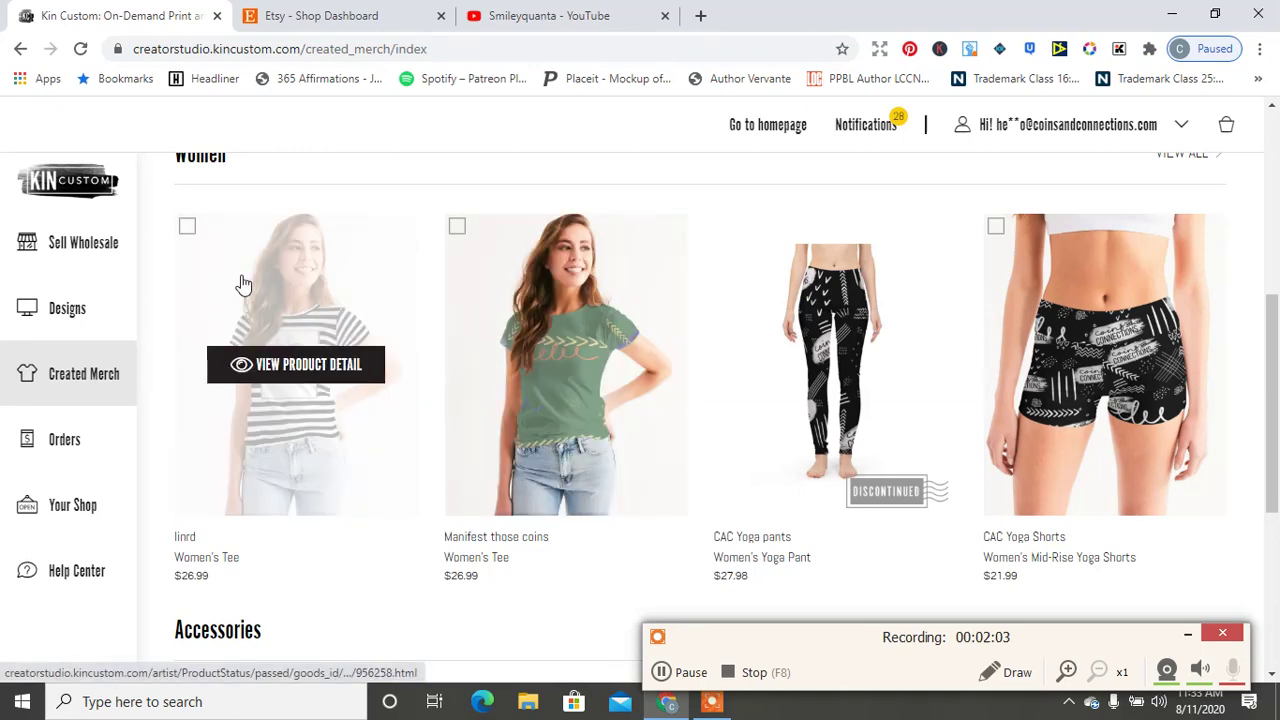
left_click(188, 228)
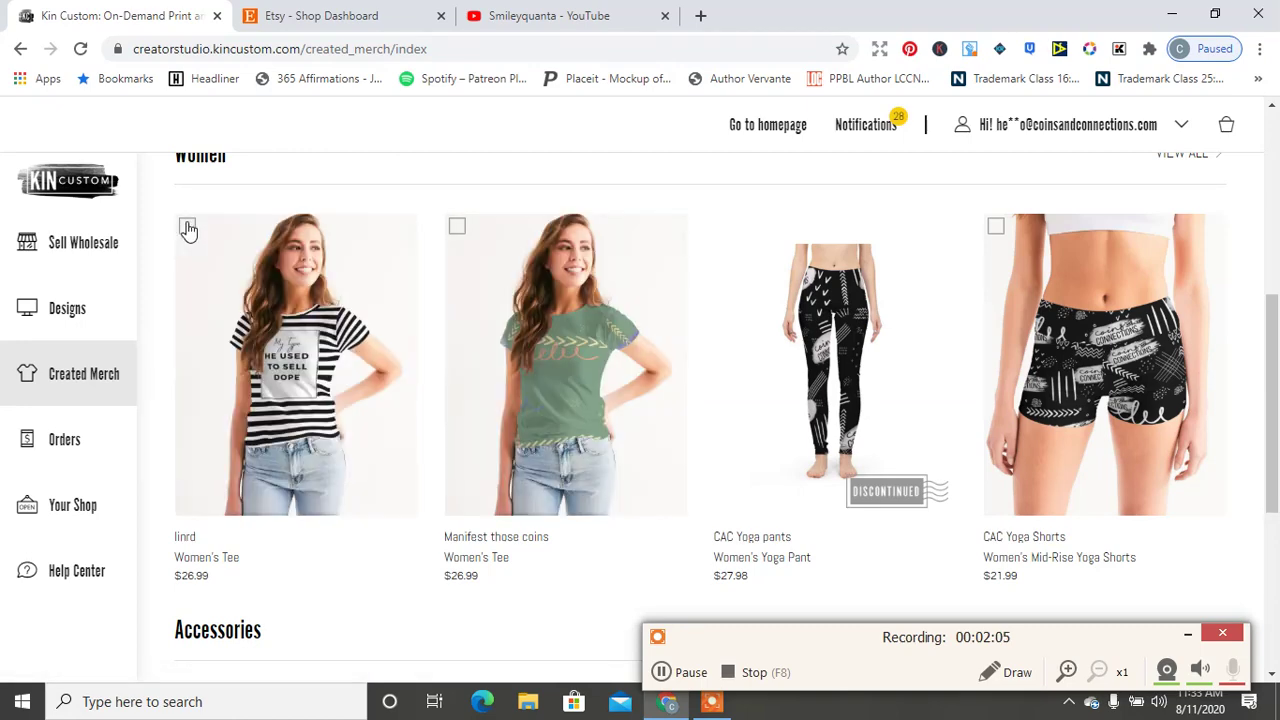
- Set Etsy as the sales channel for the selected tee and start the connection
left_click_drag(1277, 392, 1277, 291)
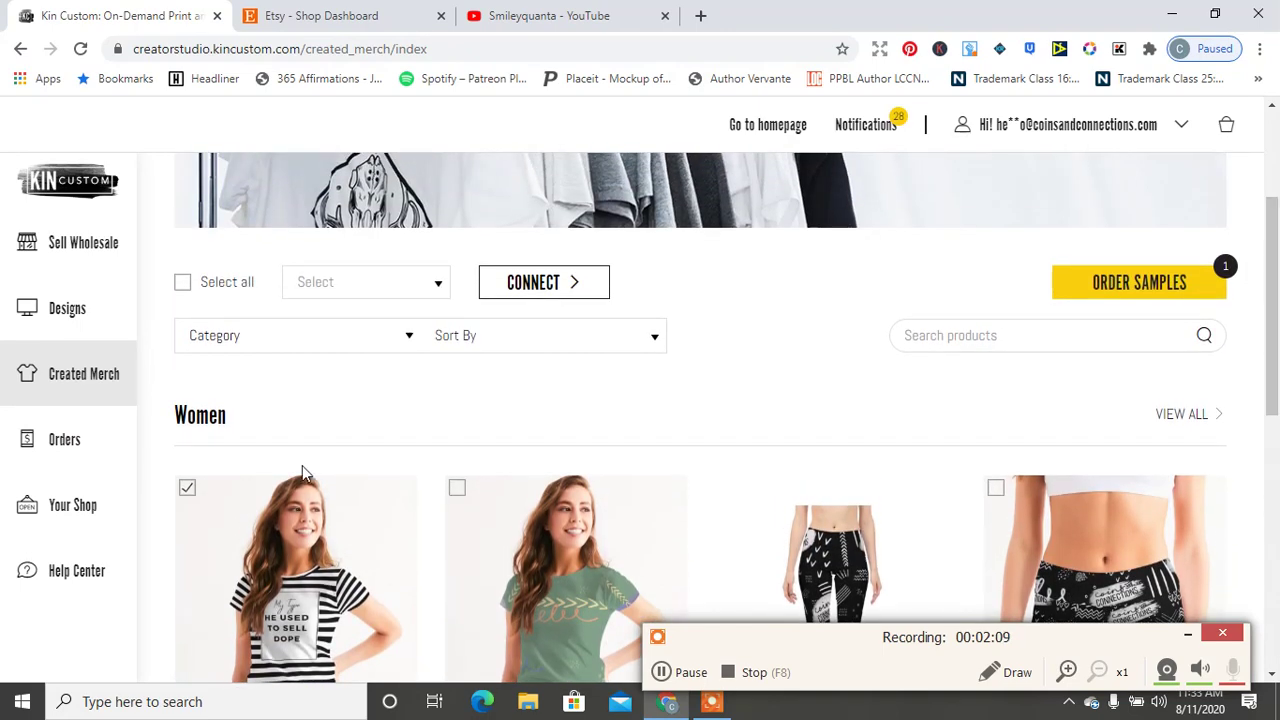
left_click(419, 291)
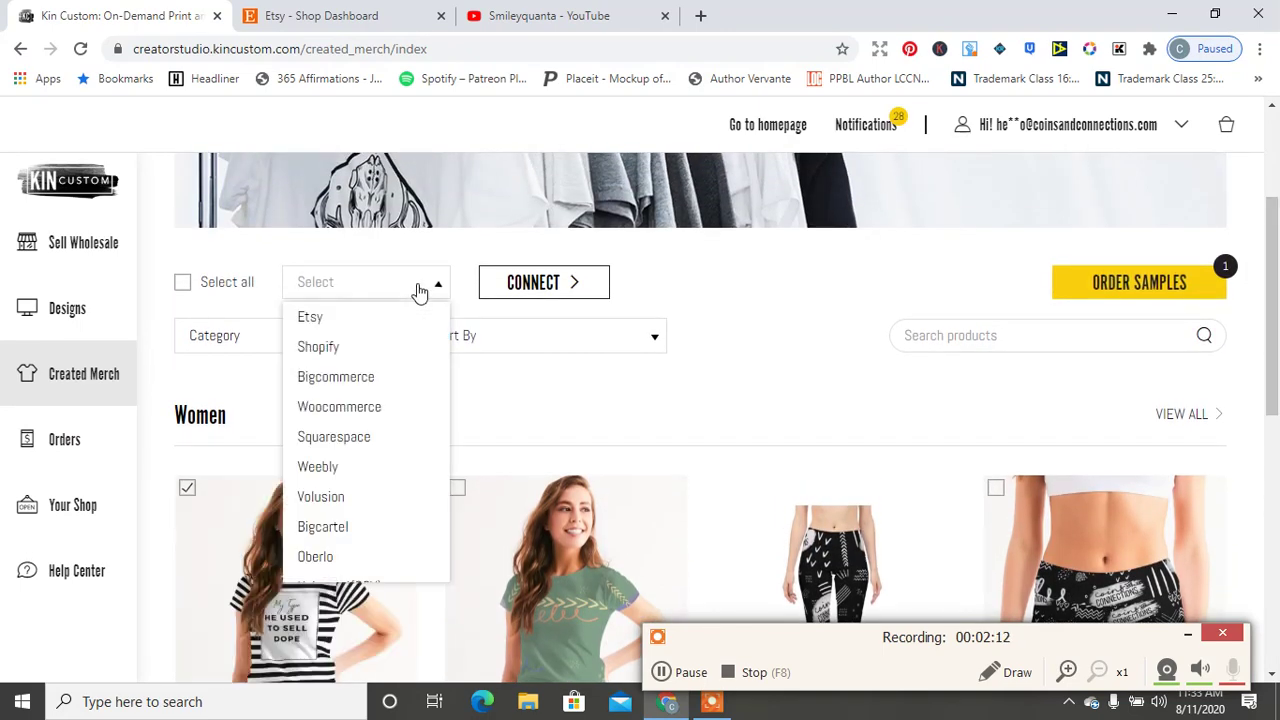
left_click(368, 318)
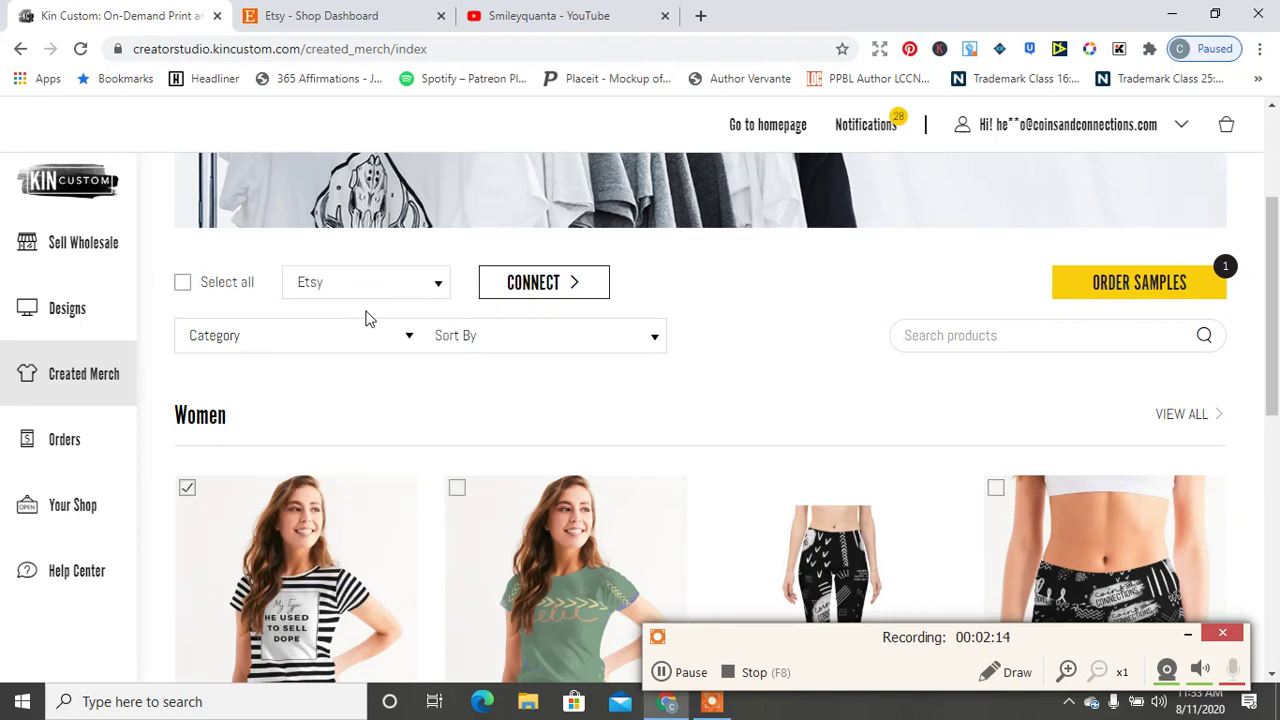
left_click(566, 284)
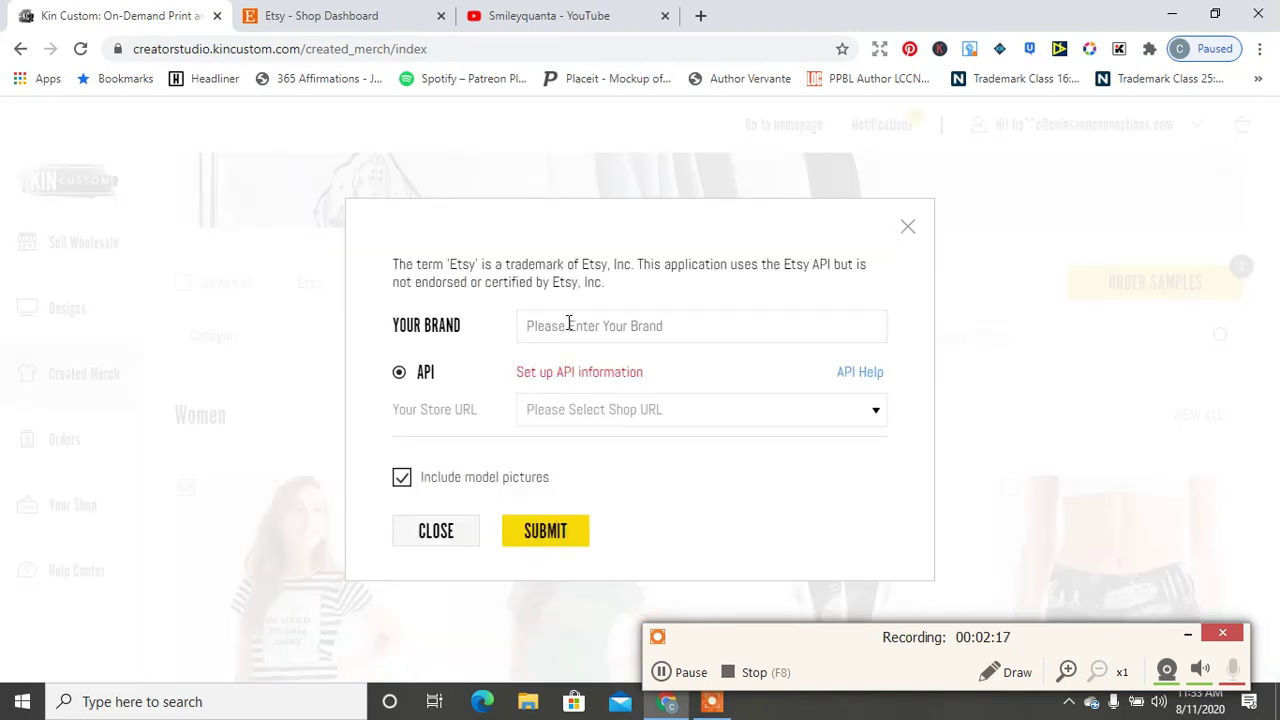
- Enter the shop's brand name in the Etsy connection form and check the store URL choices
left_click(568, 323)
type("Coins A")
left_click(651, 411)
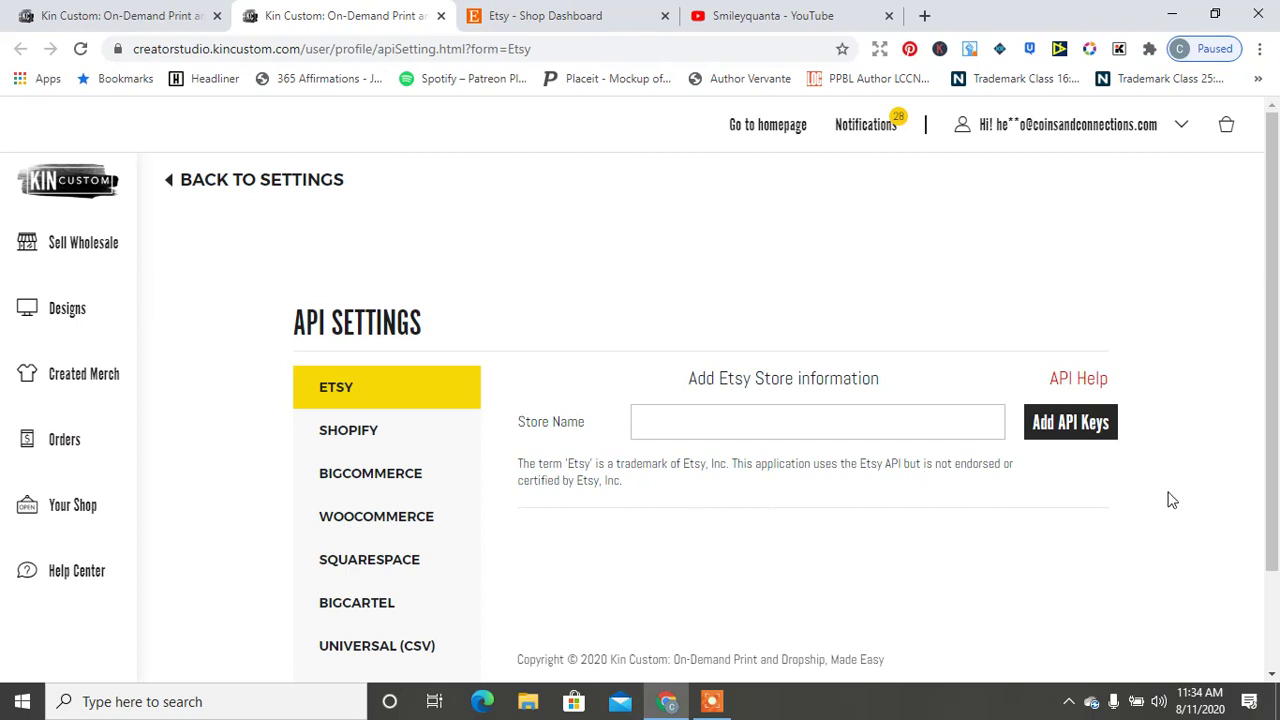
- Try adding the Etsy API keys without a store name and consult the How to Integrate with Etsy article
left_click_drag(1276, 296, 1276, 370)
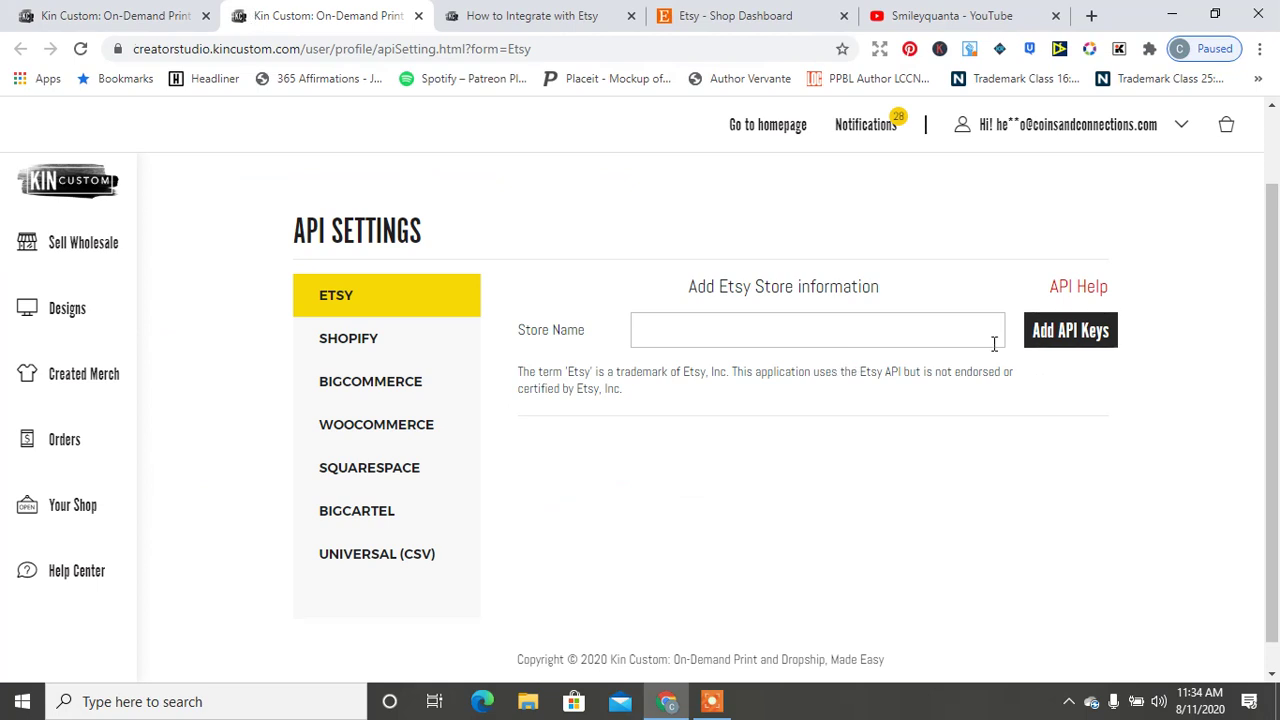
left_click(1071, 345)
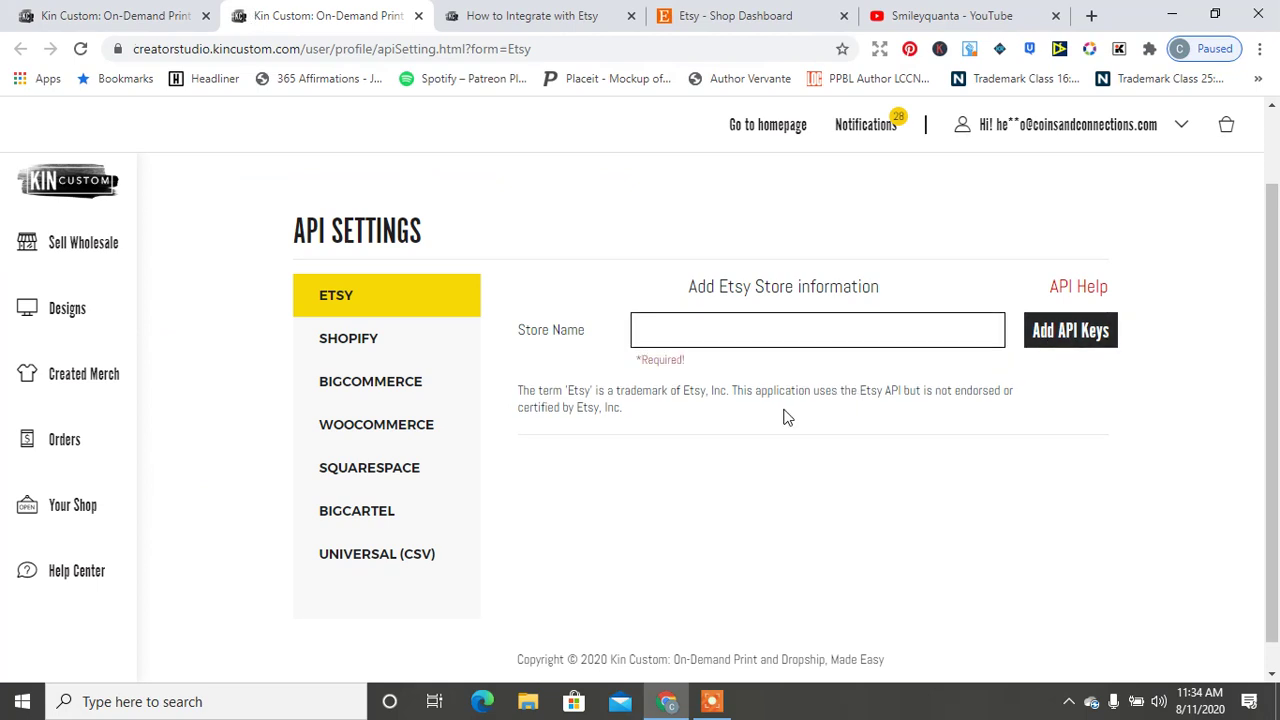
left_click(556, 12)
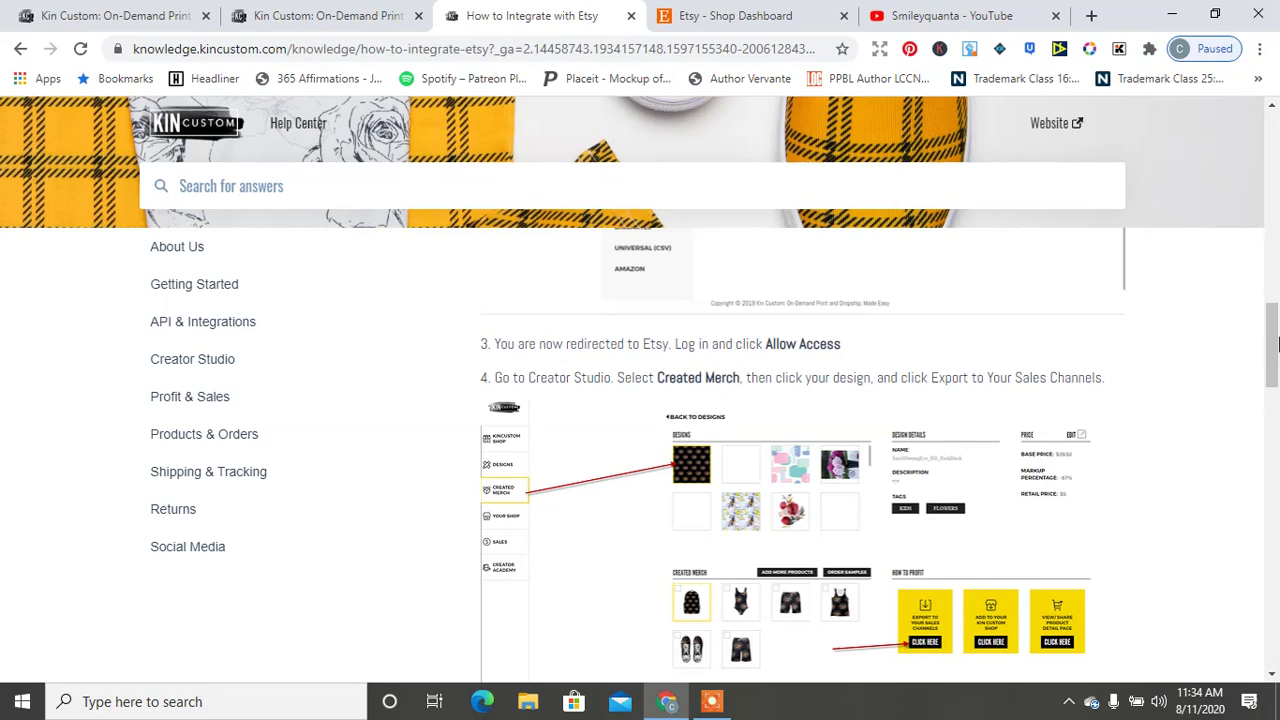
left_click_drag(1276, 344, 1248, 262)
- Add the Etsy store Coins and Connections in the API settings and authorize Kin Custom to access the Etsy account
left_click(320, 15)
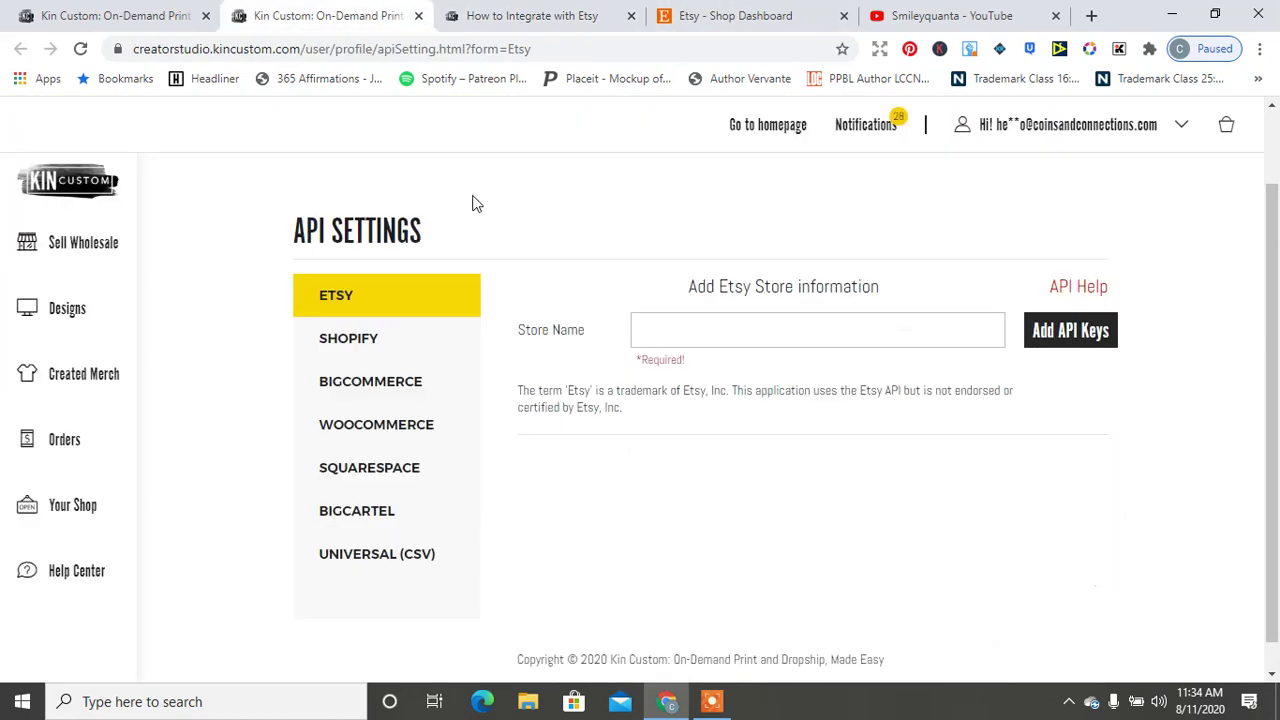
type("Coins ")
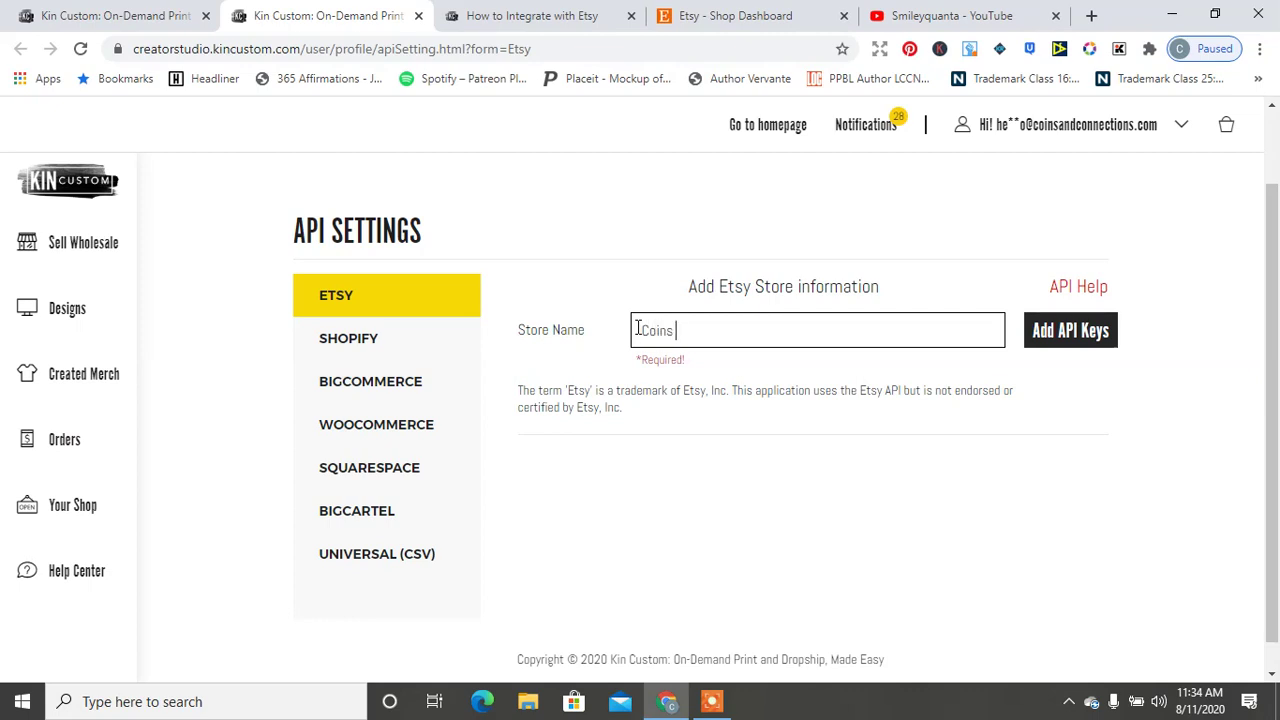
type("and Connections")
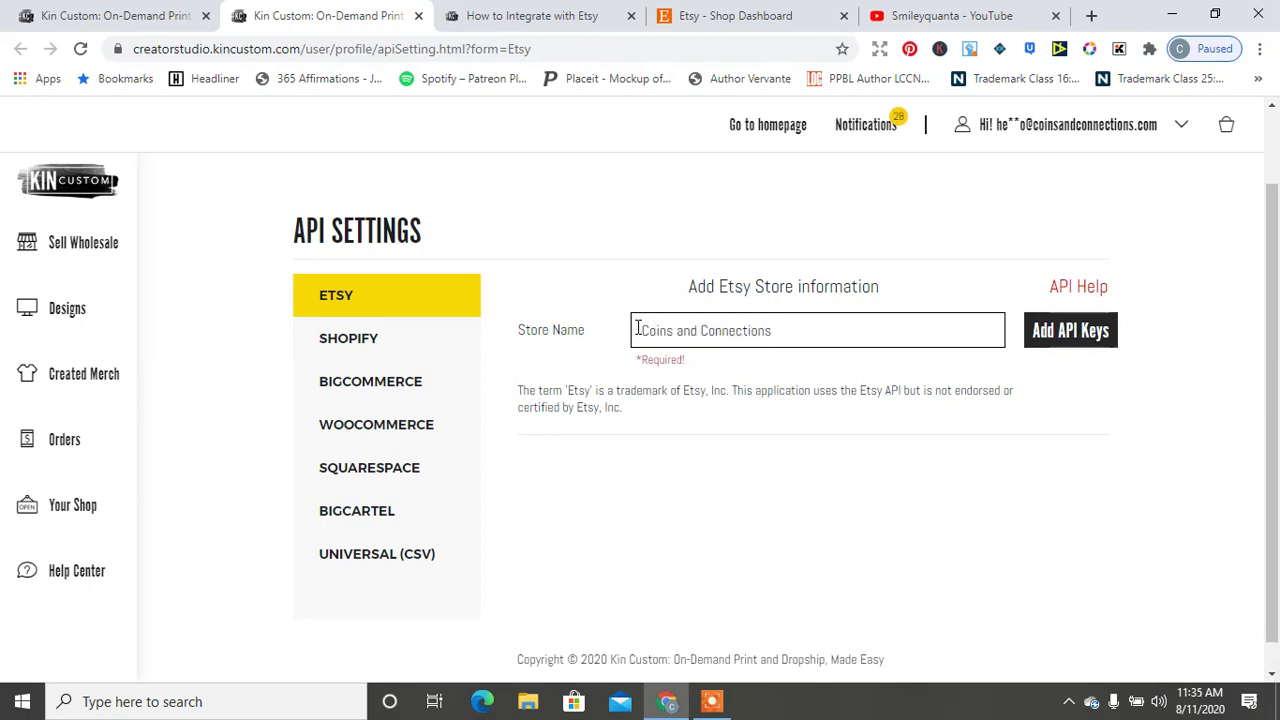
left_click(1075, 340)
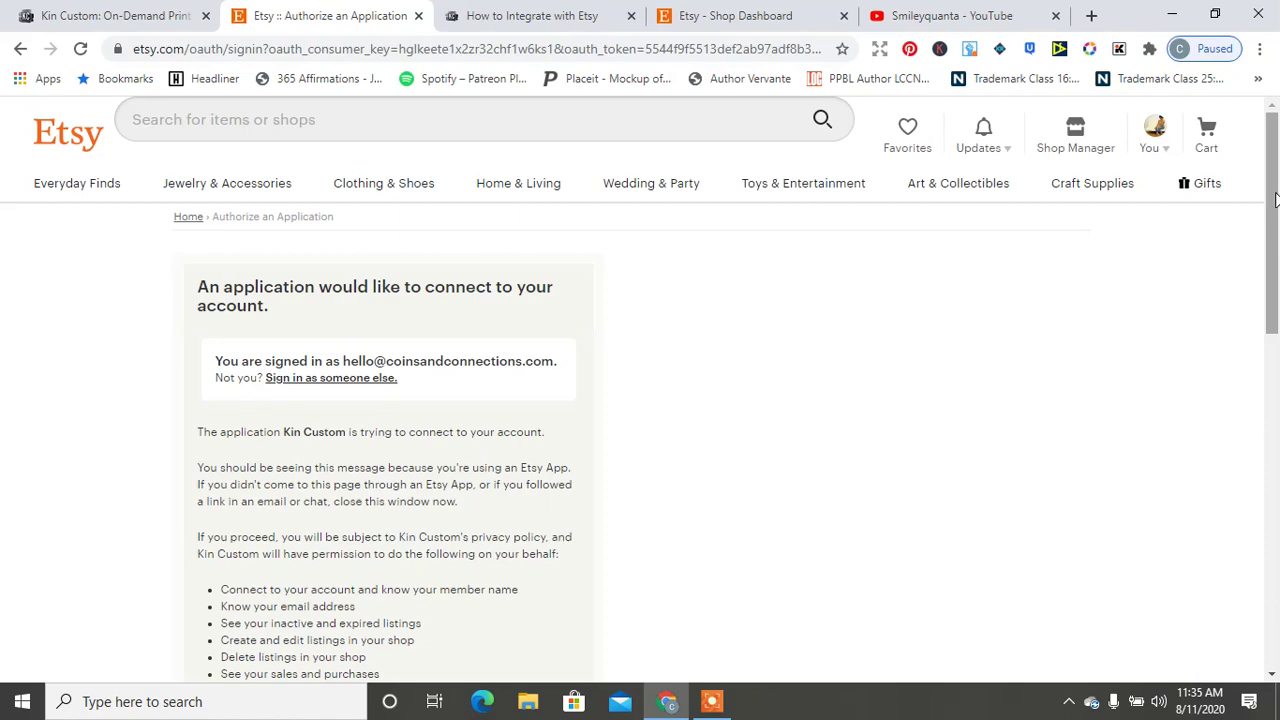
left_click_drag(1275, 200, 1274, 465)
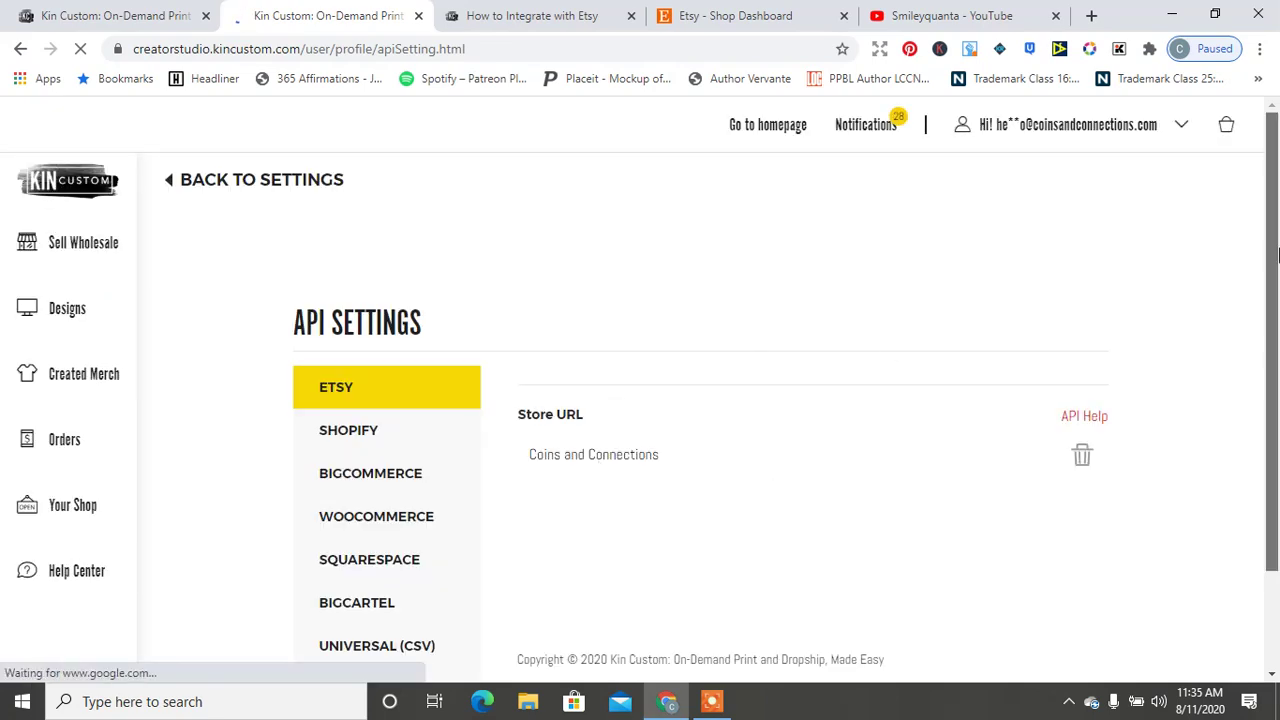
scroll(1277, 255, "down", 1)
scroll(1277, 255, "up", 1)
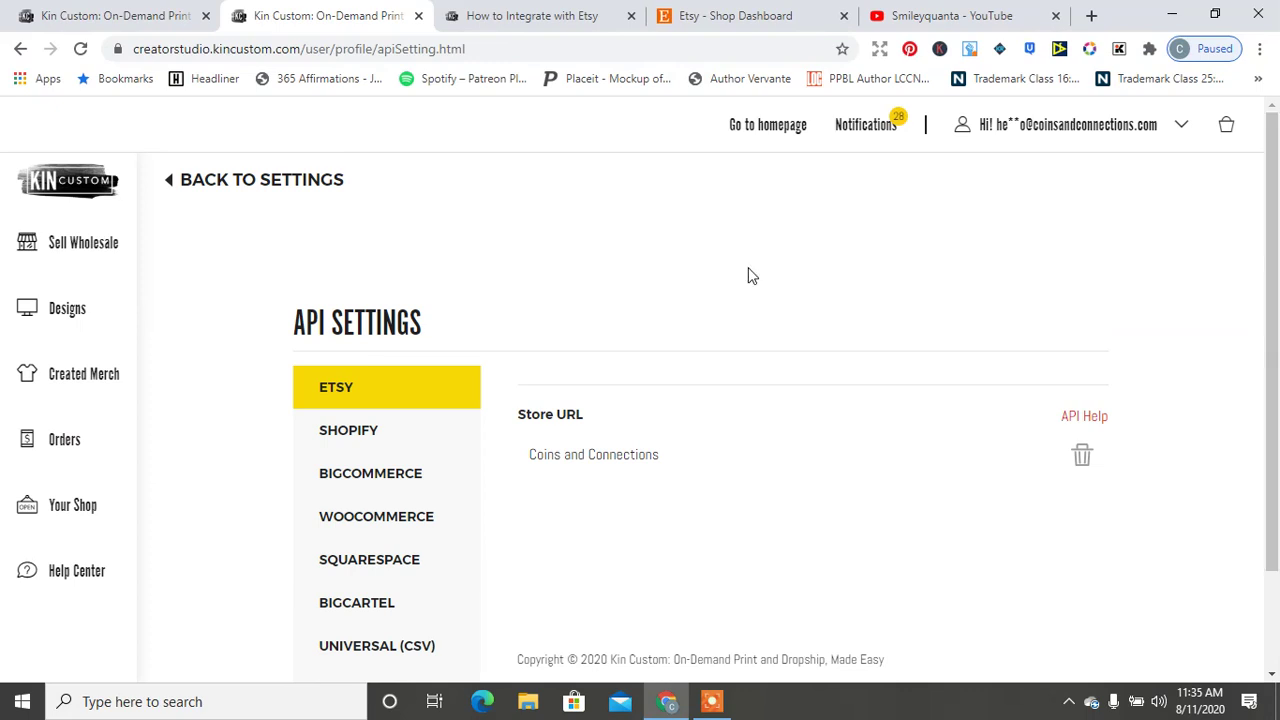
- Return to Created Merch and open the Etsy connection form for the checked linrd tee
left_click(88, 373)
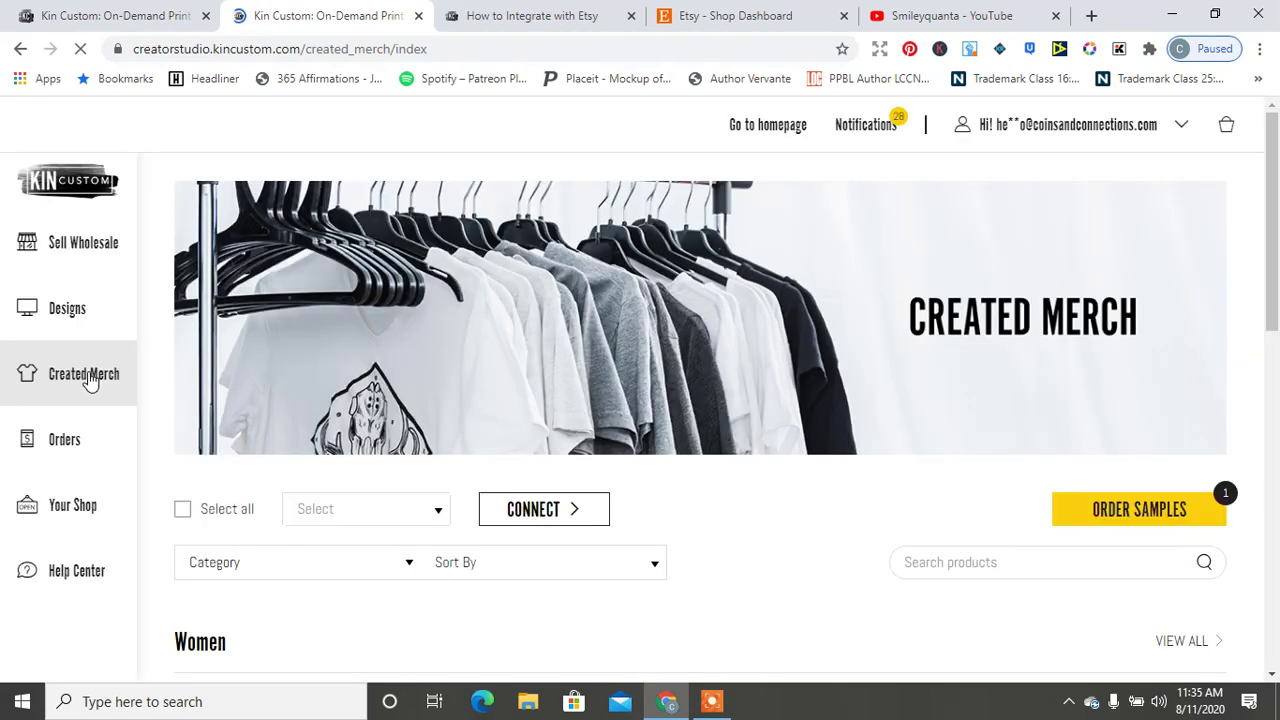
scroll(1276, 216, "down", 2)
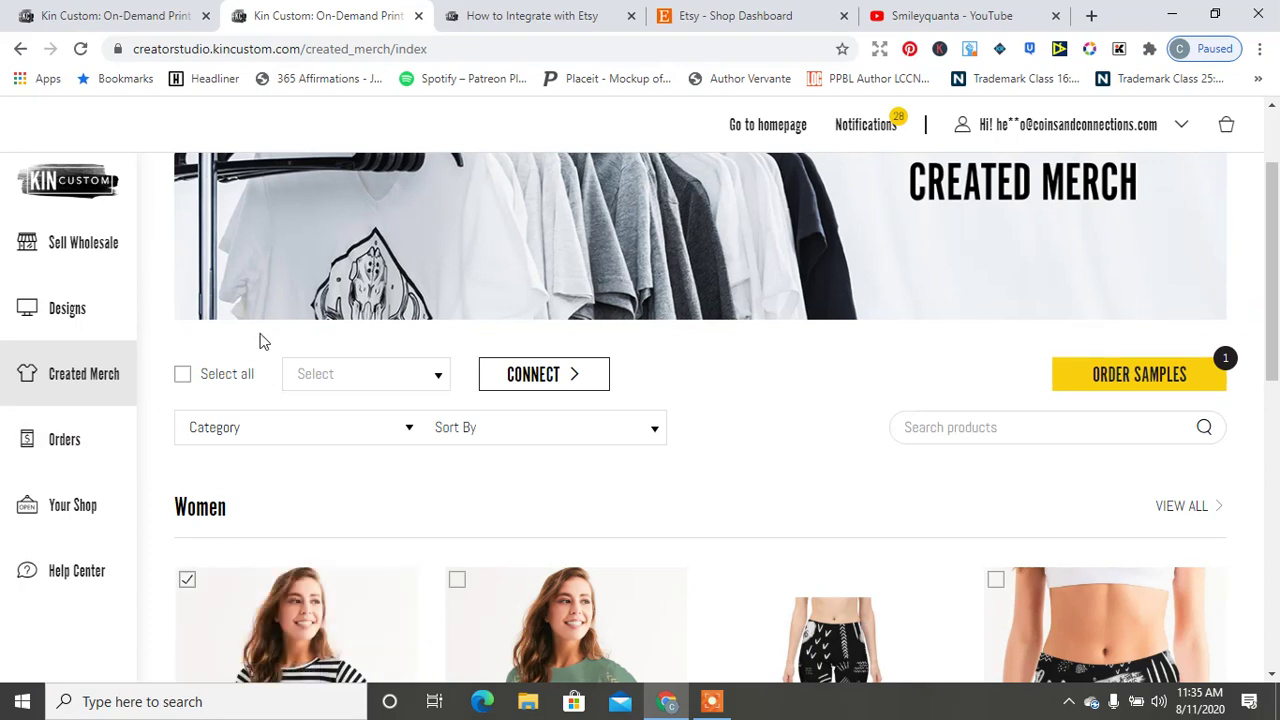
left_click(375, 388)
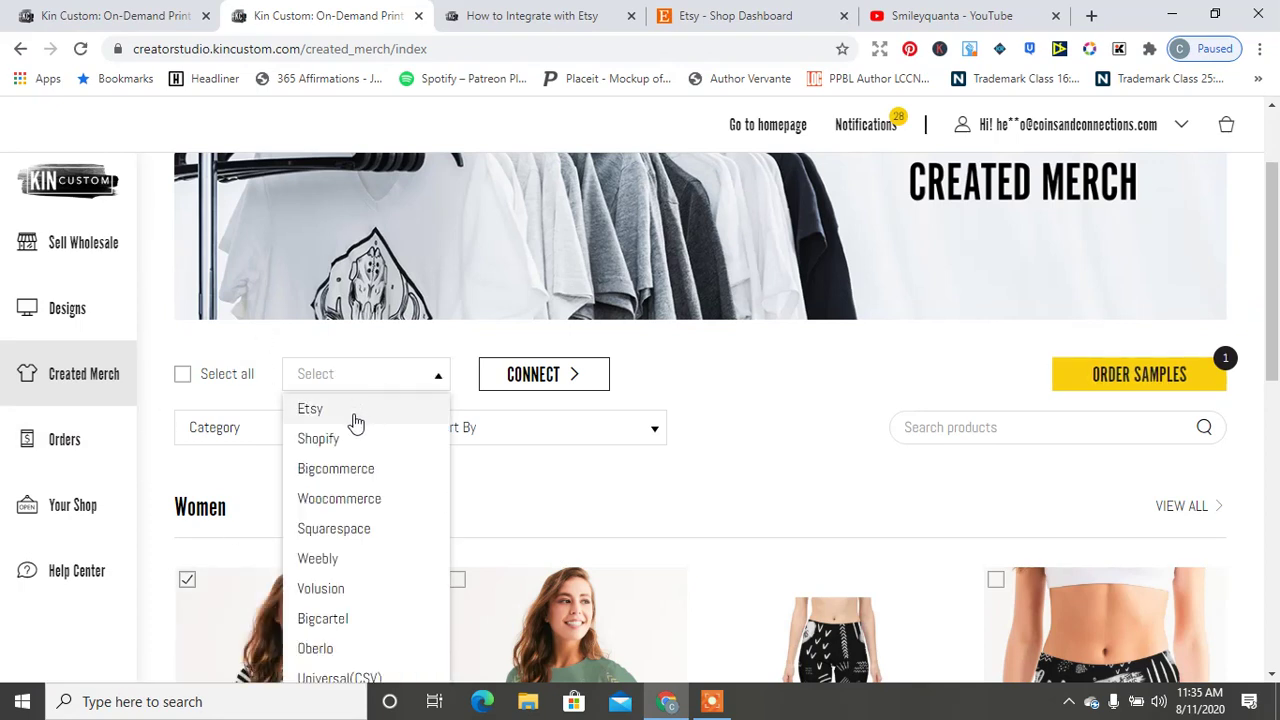
left_click(358, 410)
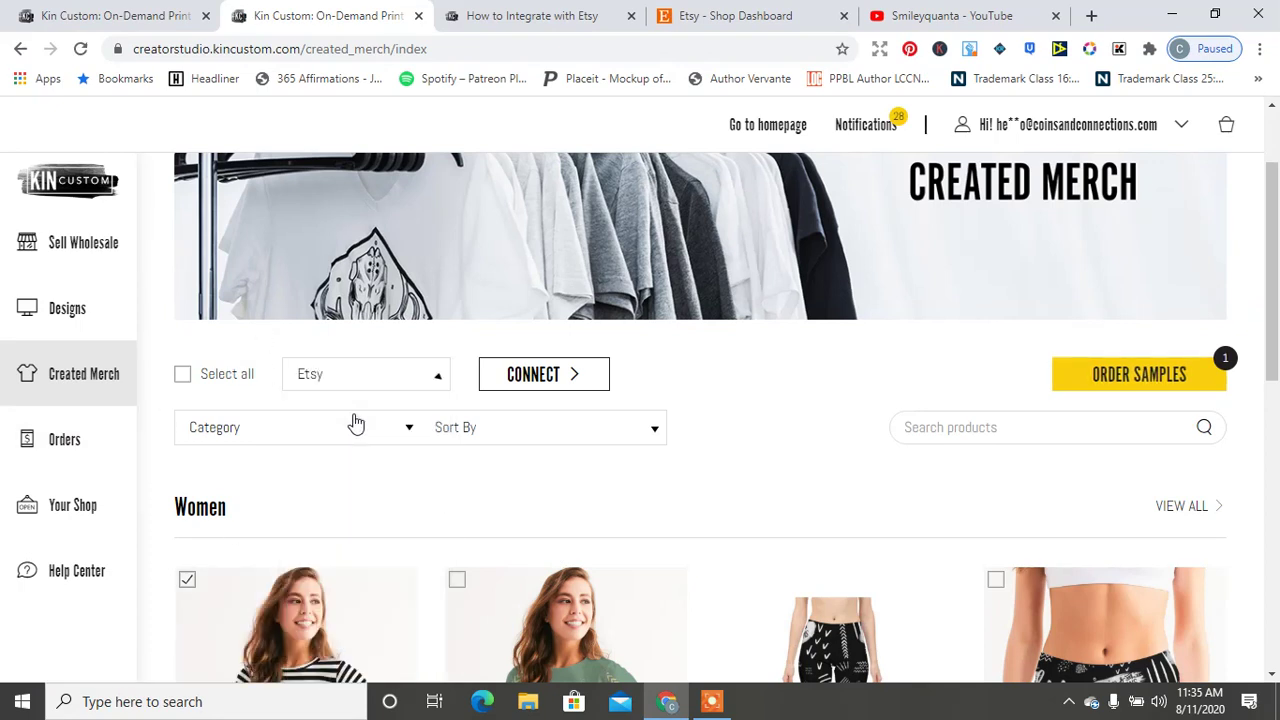
left_click(563, 383)
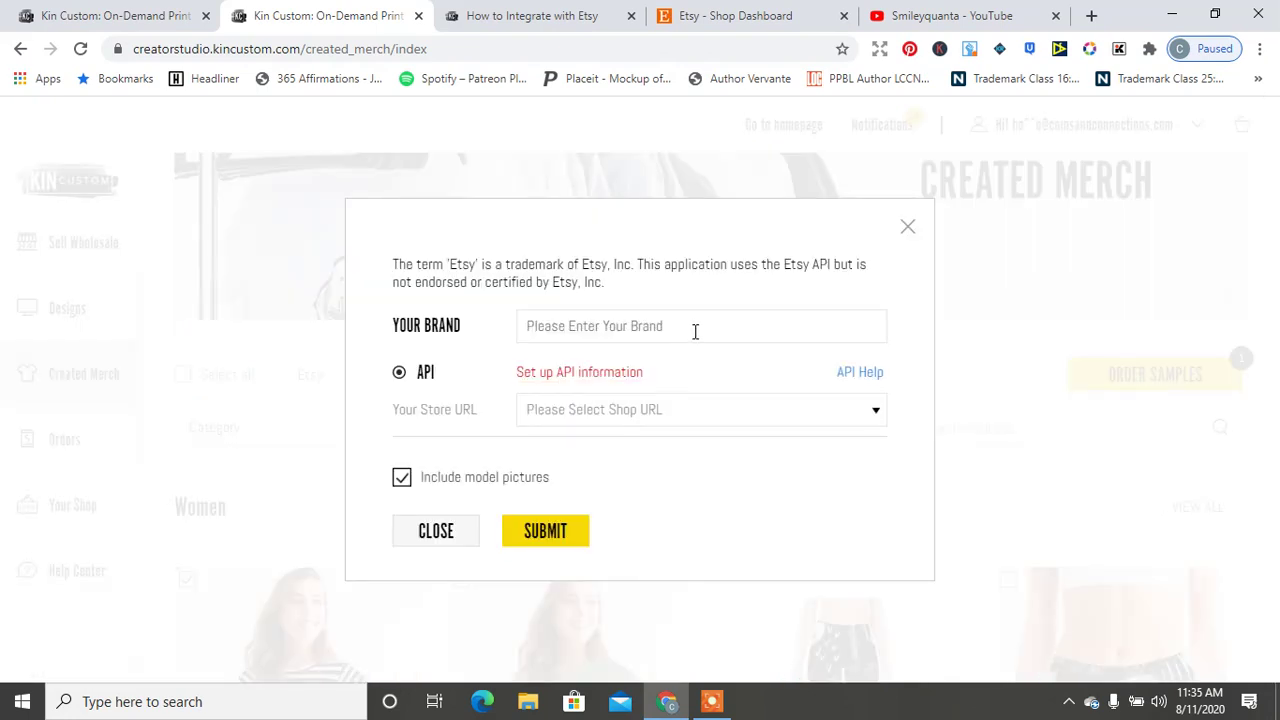
- Enter the brand Coins and Connetion s, choose the Coins and Connections store URL, and submit the tee's Etsy export with model pictures included
left_click(645, 320)
type("Coins")
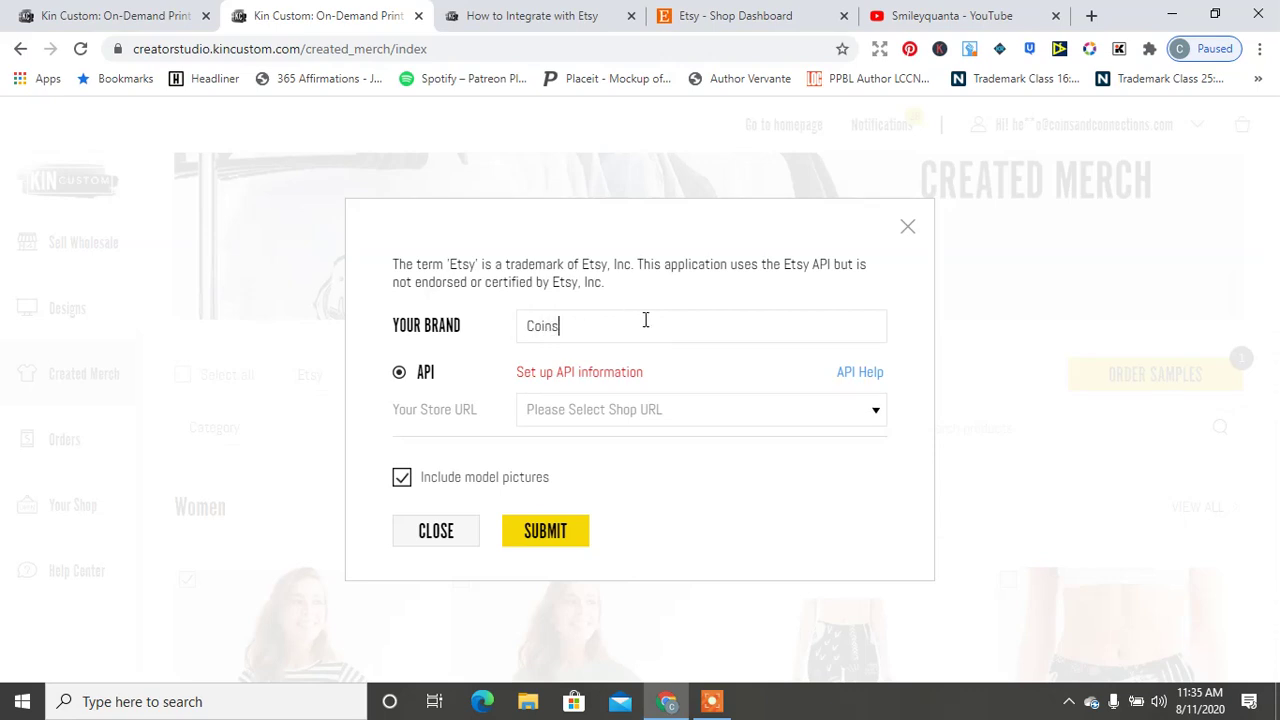
type(" and Connetions")
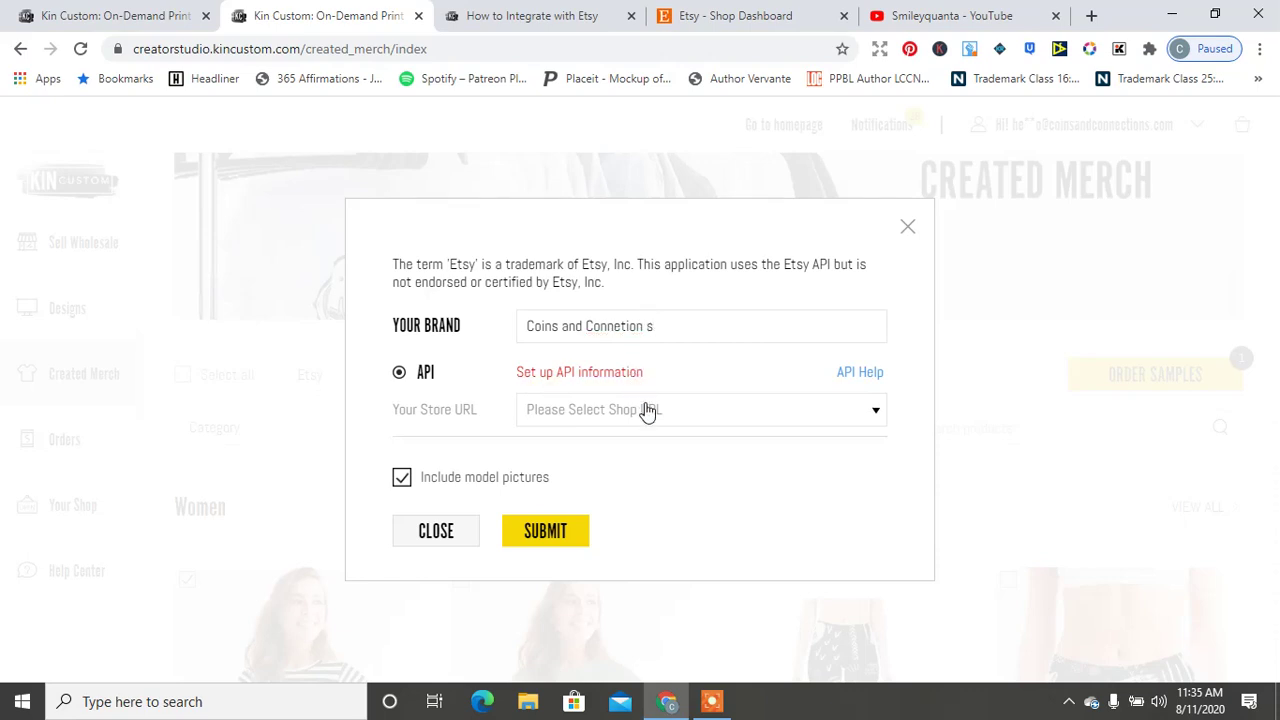
left_click(645, 409)
left_click(610, 470)
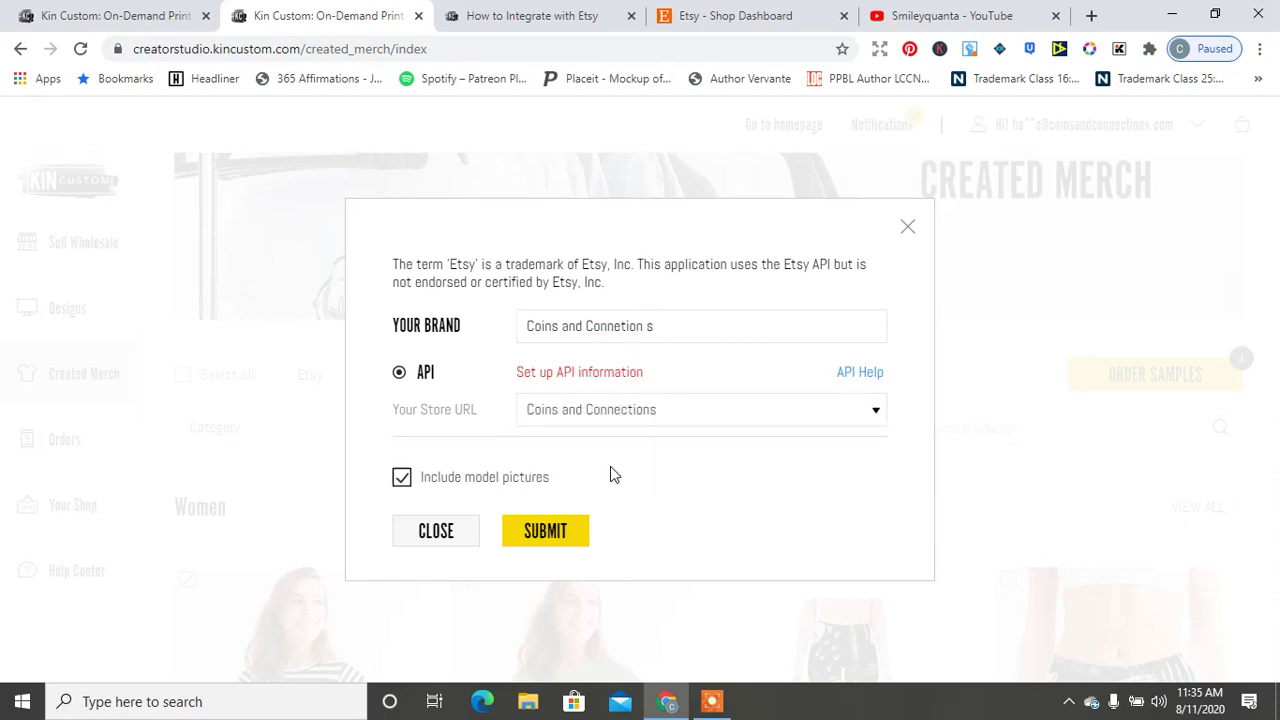
left_click(530, 534)
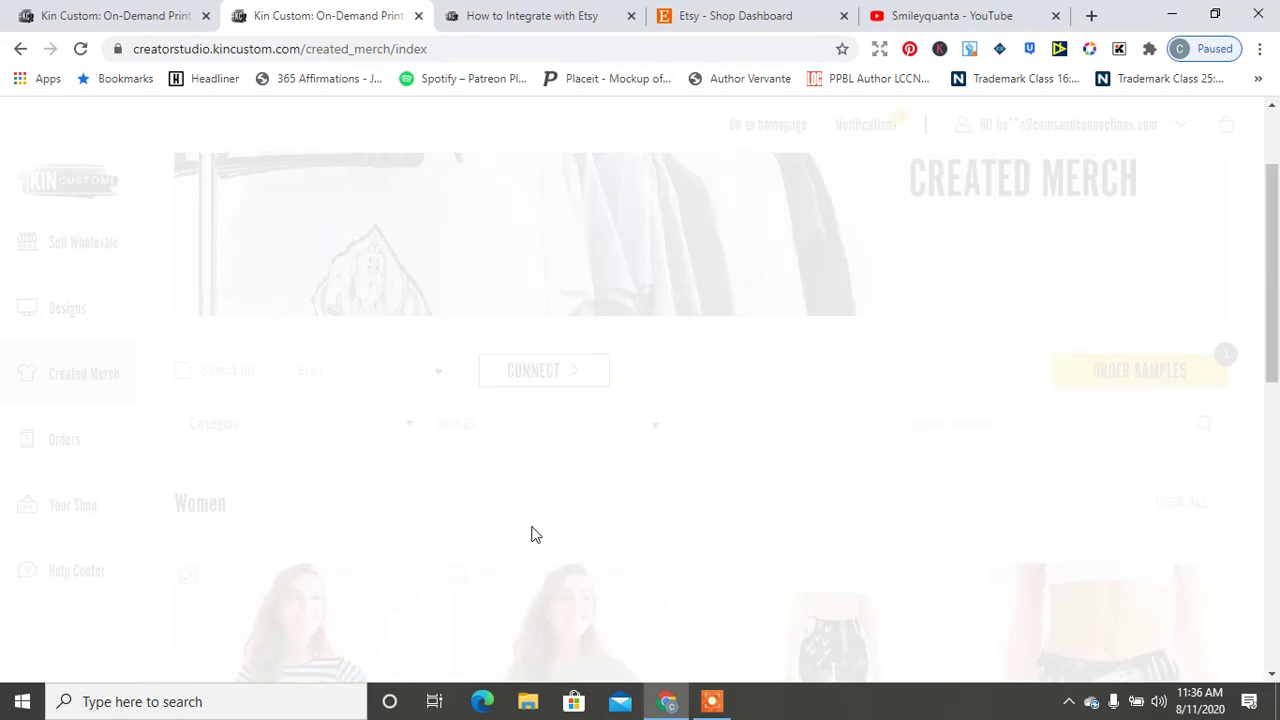
left_click_drag(1272, 314, 1276, 216)
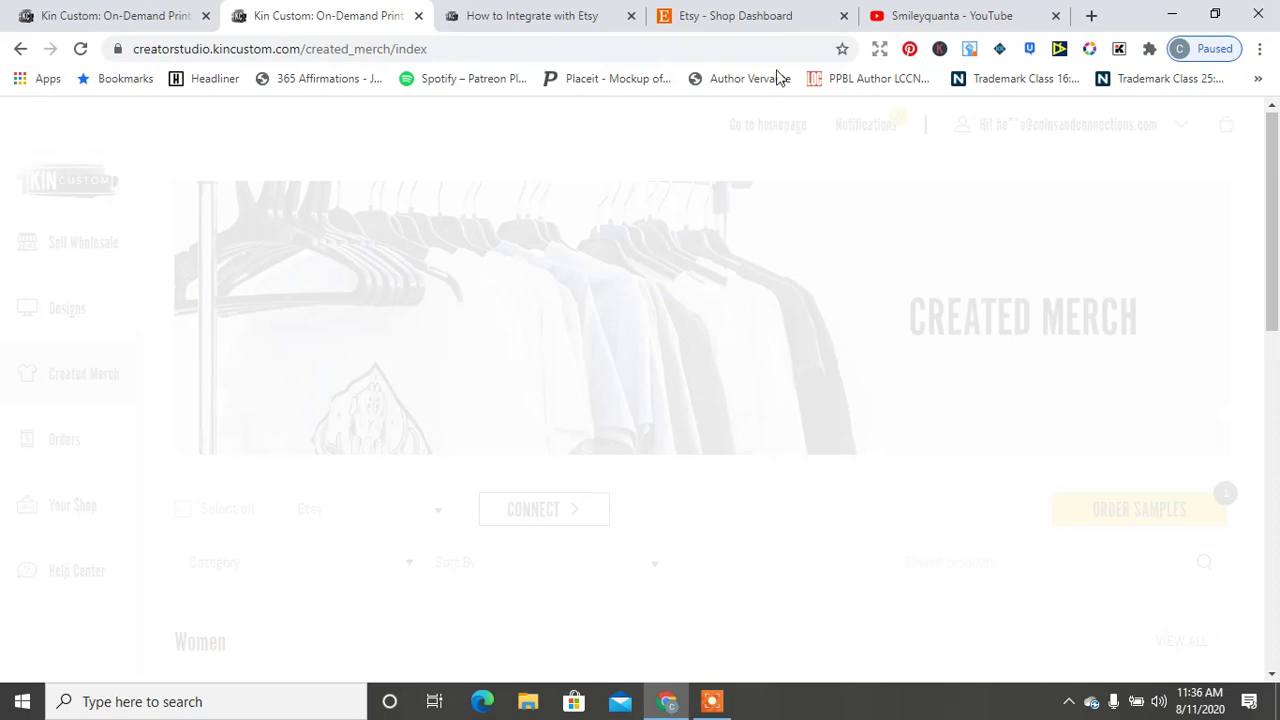
- Switch to the Etsy shop dashboard, refresh it and open the shop's listings
left_click(750, 16)
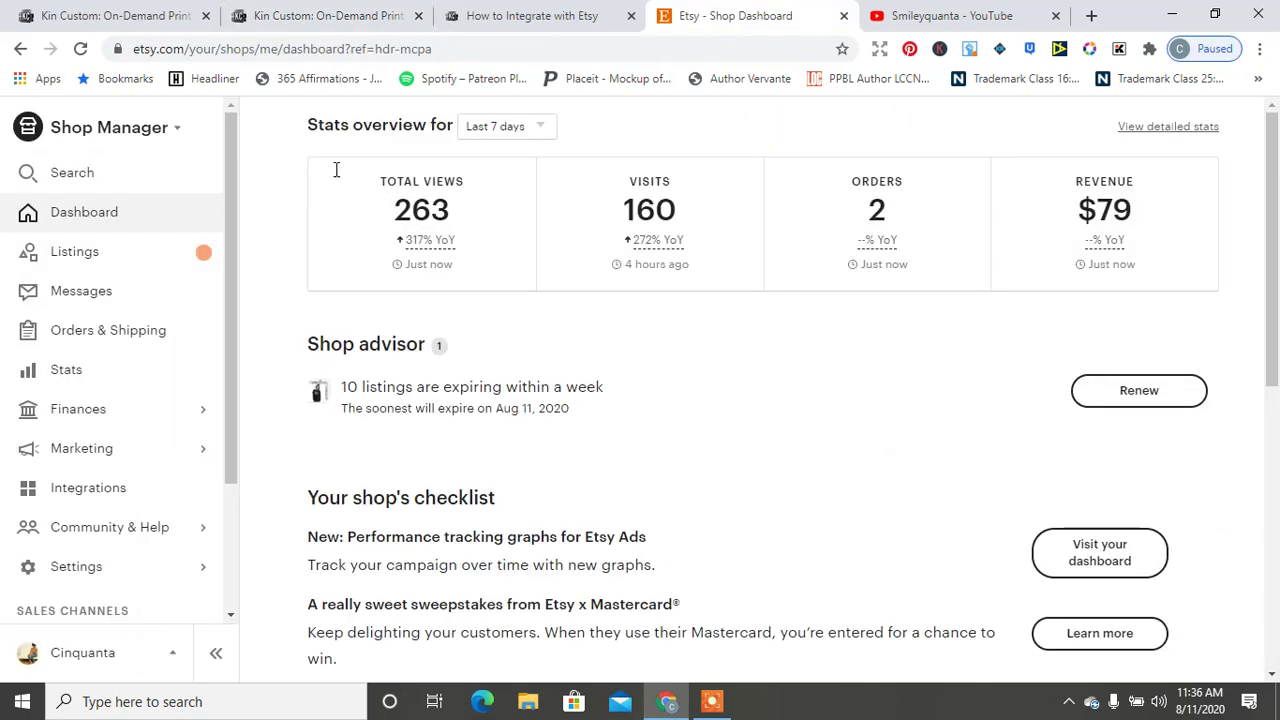
left_click(81, 49)
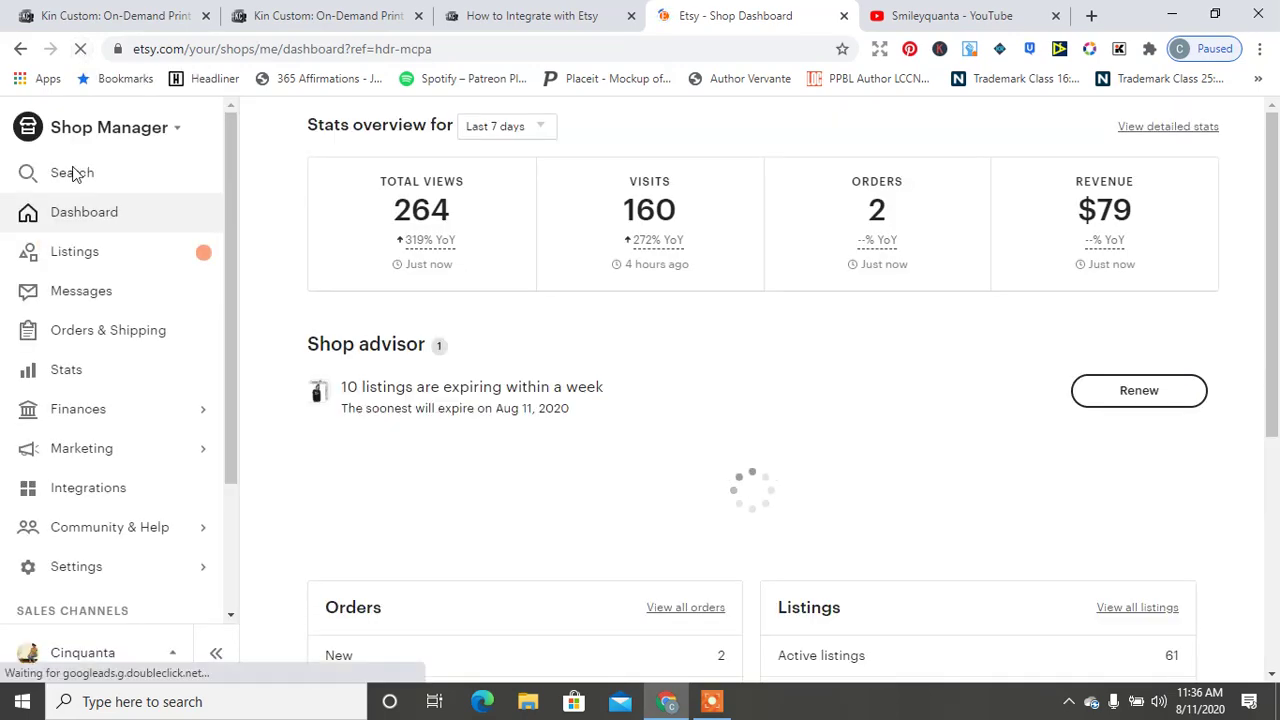
left_click(75, 264)
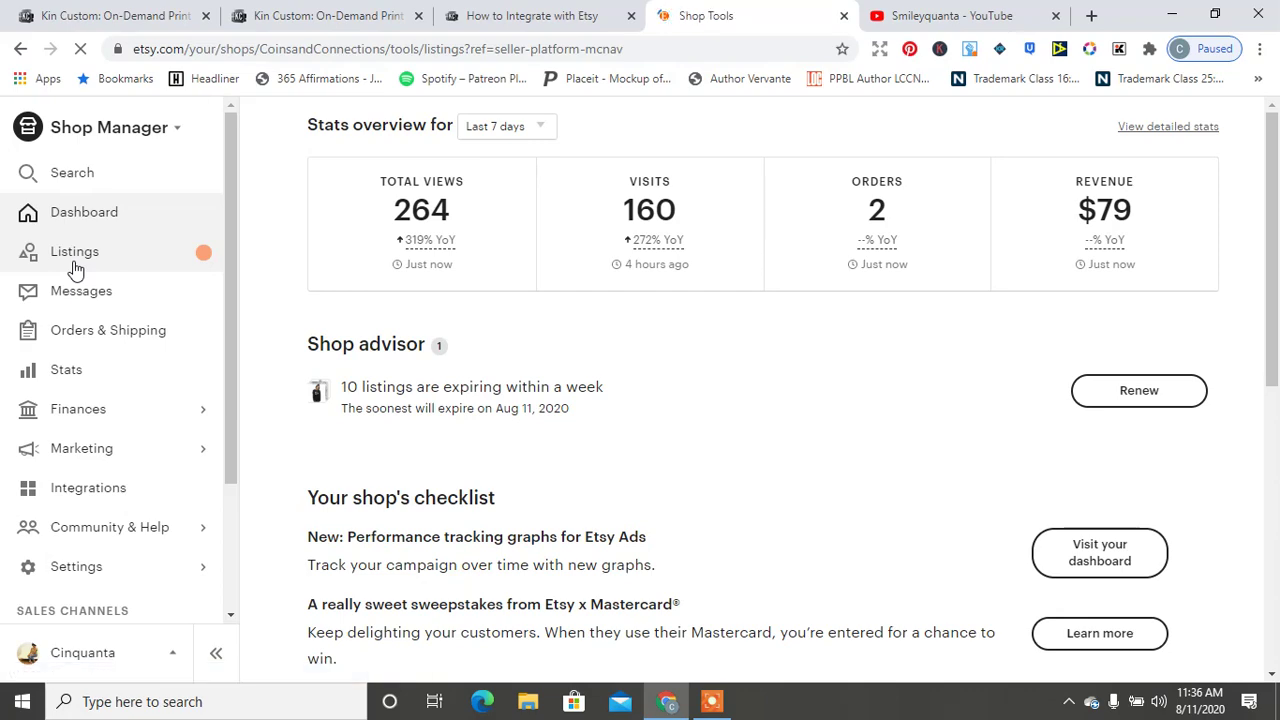
- Return to Created Merch, acknowledge the export notice and open the Your Shop section
left_click(265, 14)
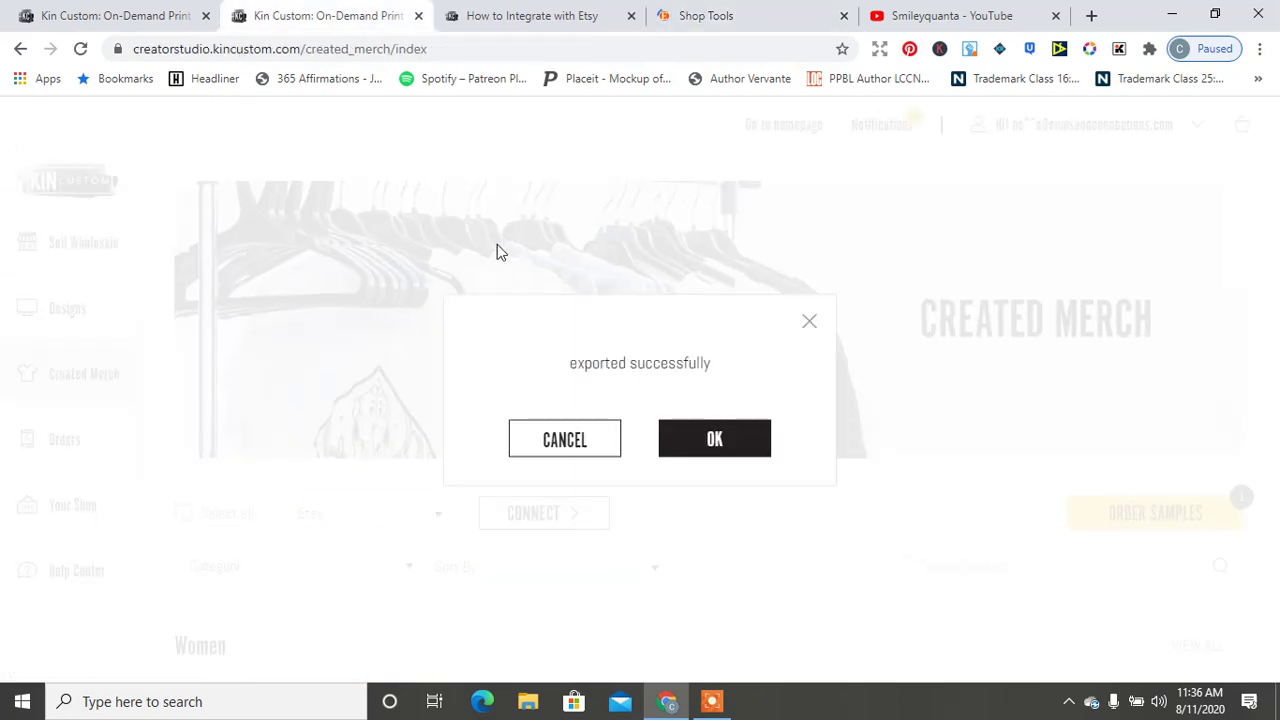
left_click(736, 450)
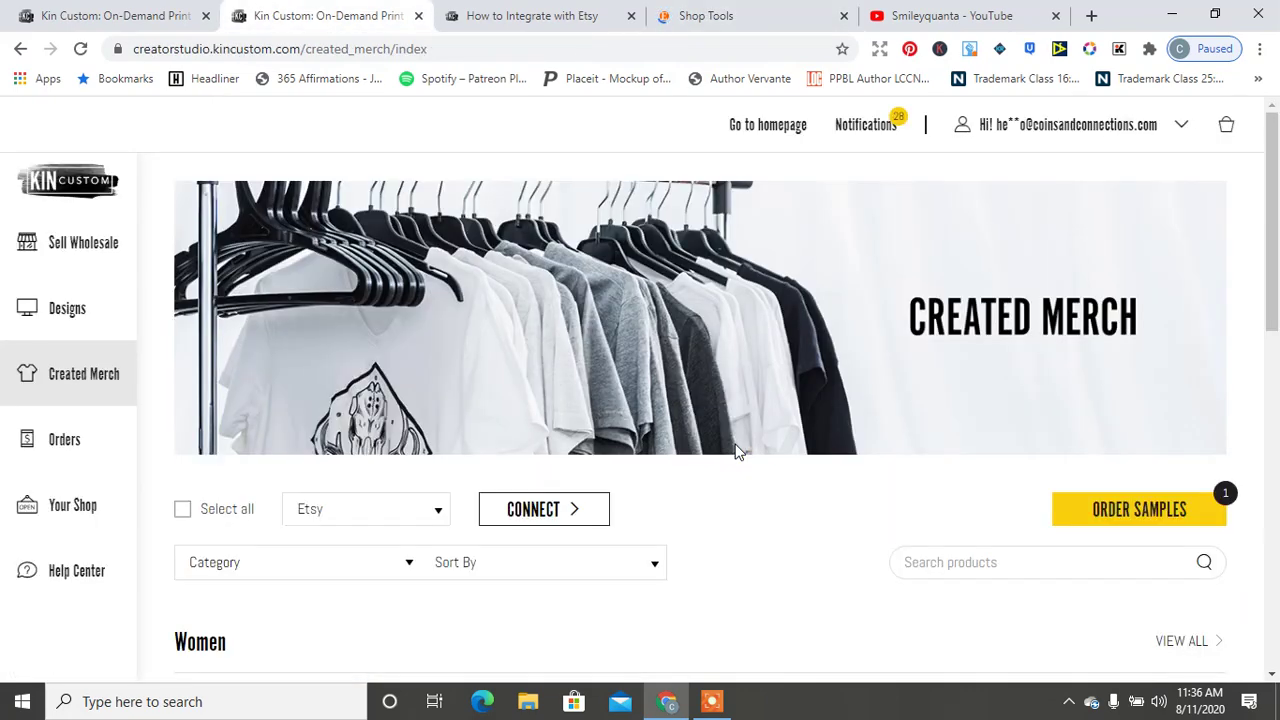
scroll(1276, 262, "down", 3)
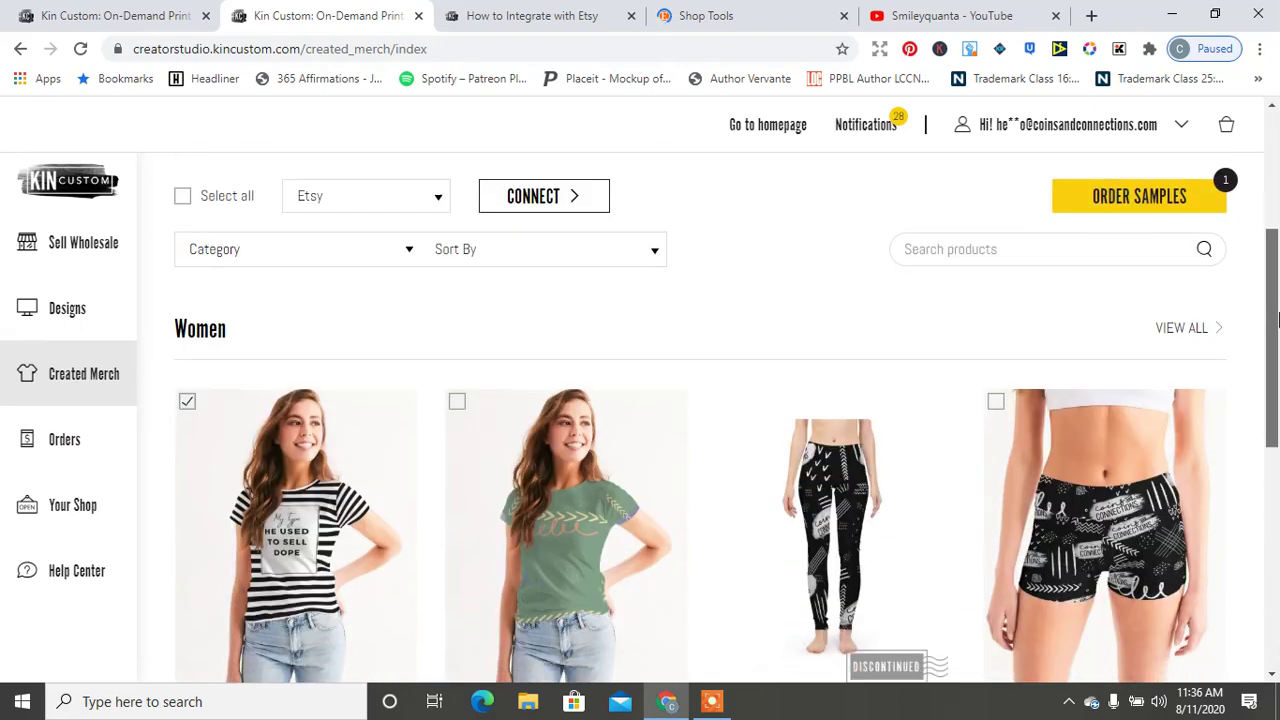
scroll(1265, 135, "up", 3)
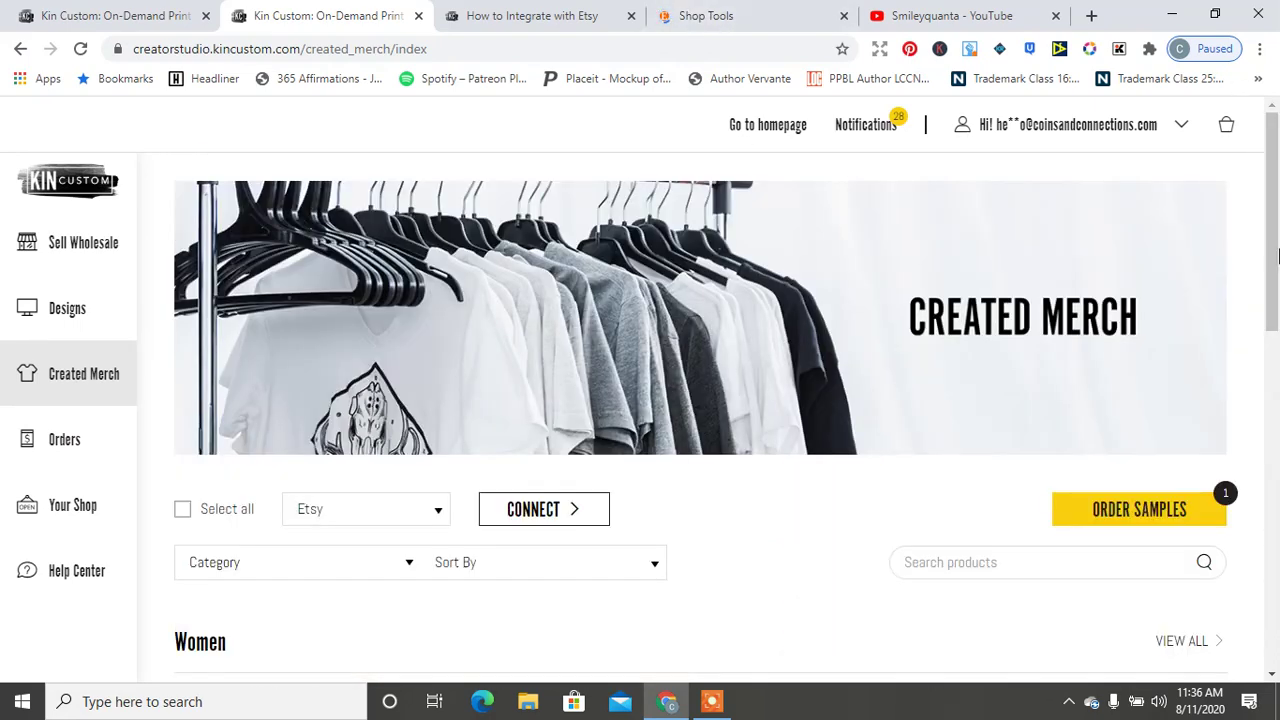
left_click_drag(1276, 258, 1276, 274)
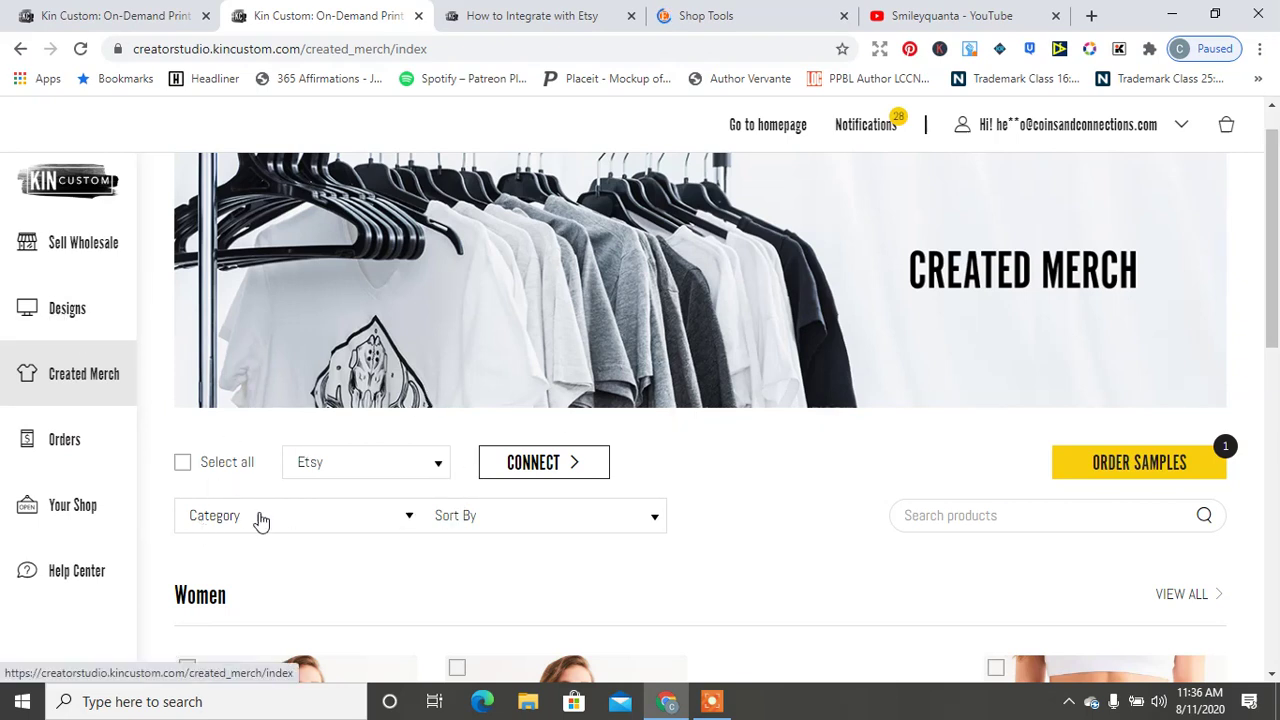
left_click(84, 508)
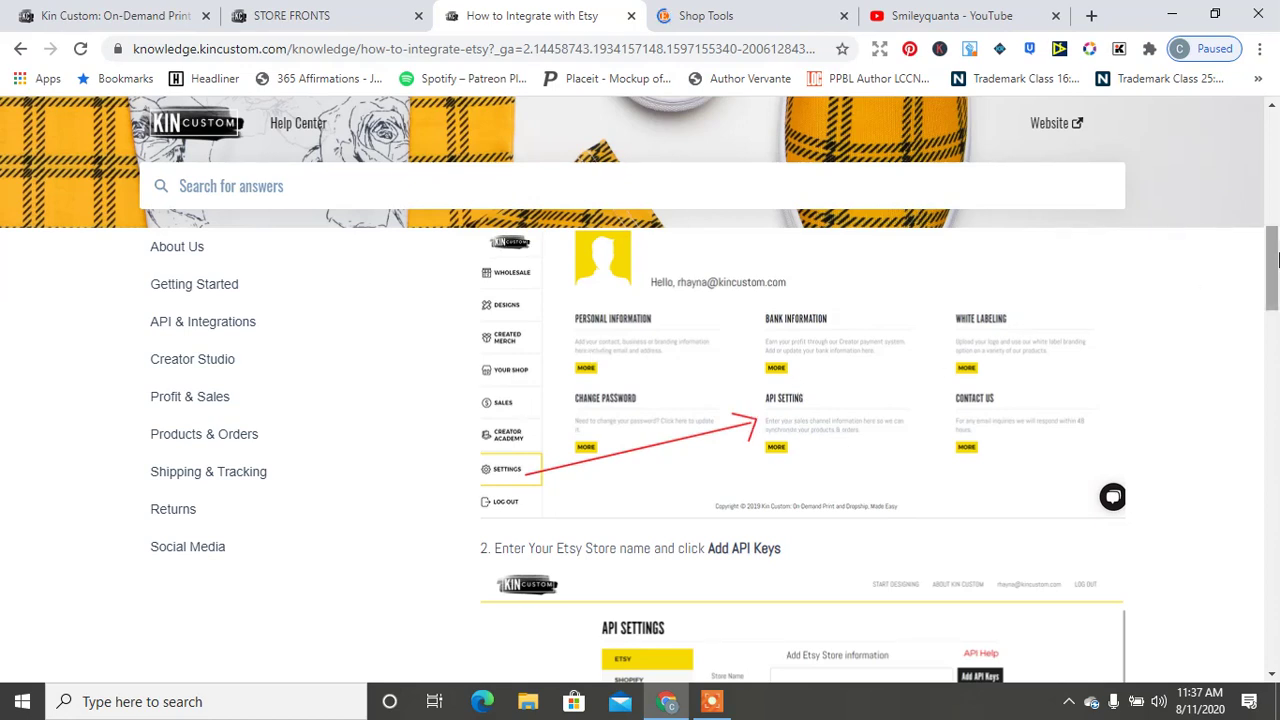
- Review the product export and order import instructions in the How to Integrate with Etsy article
left_click_drag(1275, 260, 1275, 383)
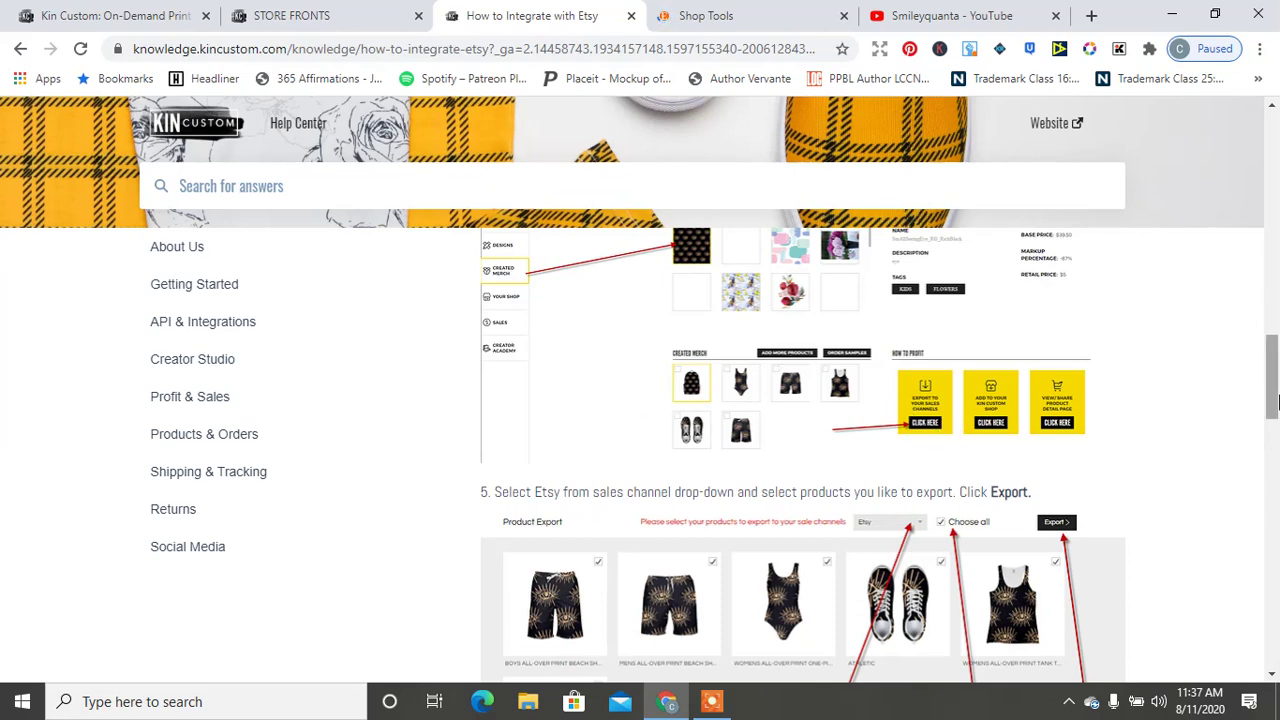
left_click_drag(1275, 378, 1275, 403)
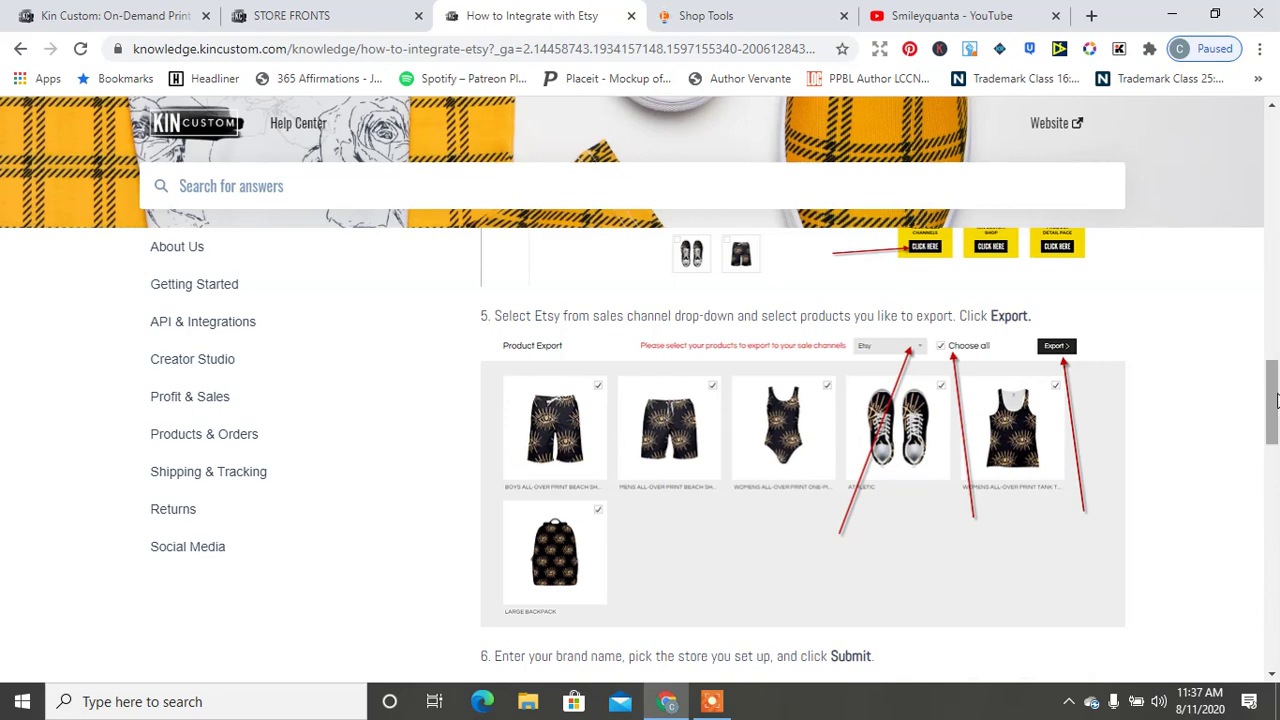
left_click_drag(1275, 400, 1276, 568)
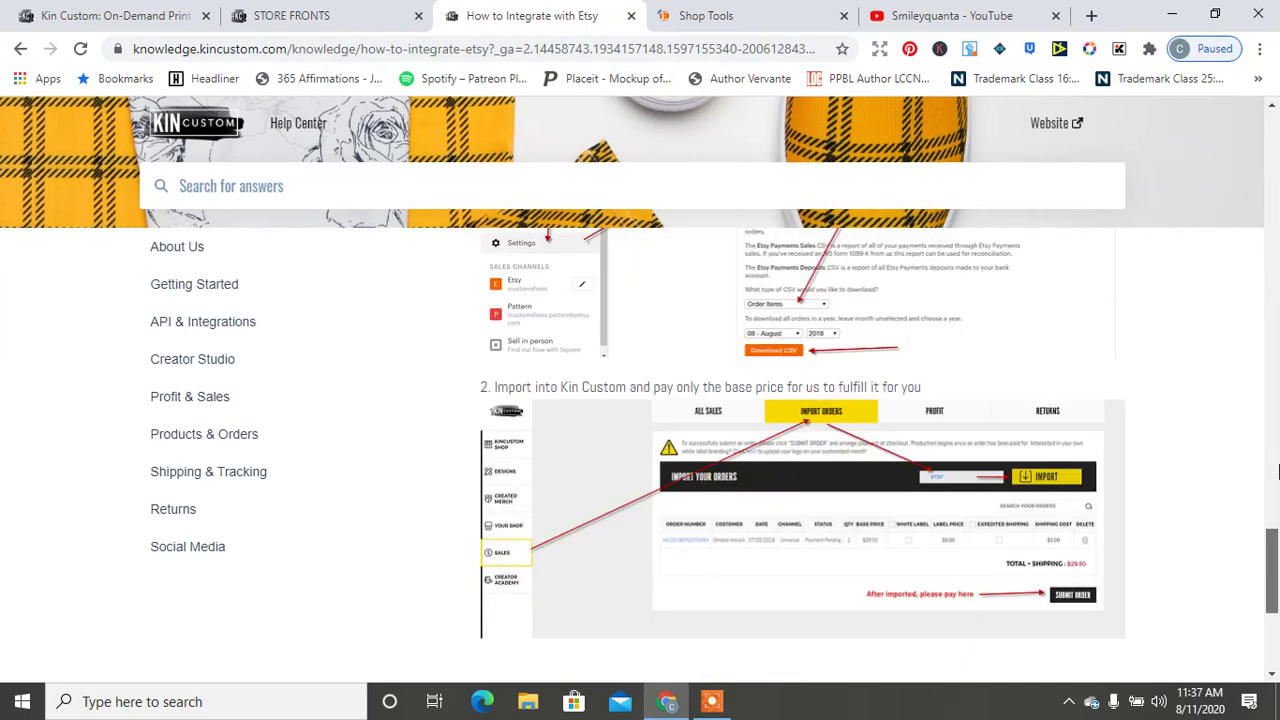
left_click_drag(1276, 470, 1276, 142)
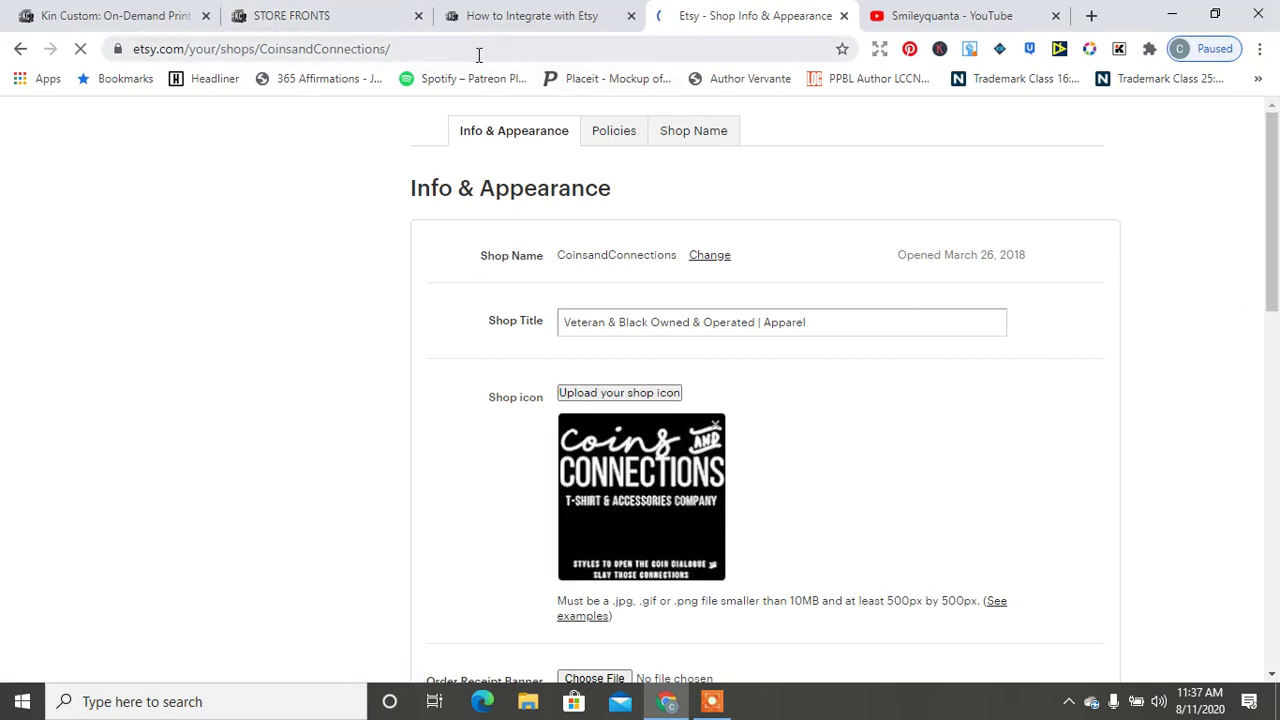
- Load etsy.com in place of the Etsy Shop Info & Appearance page
left_click(268, 49)
type("e")
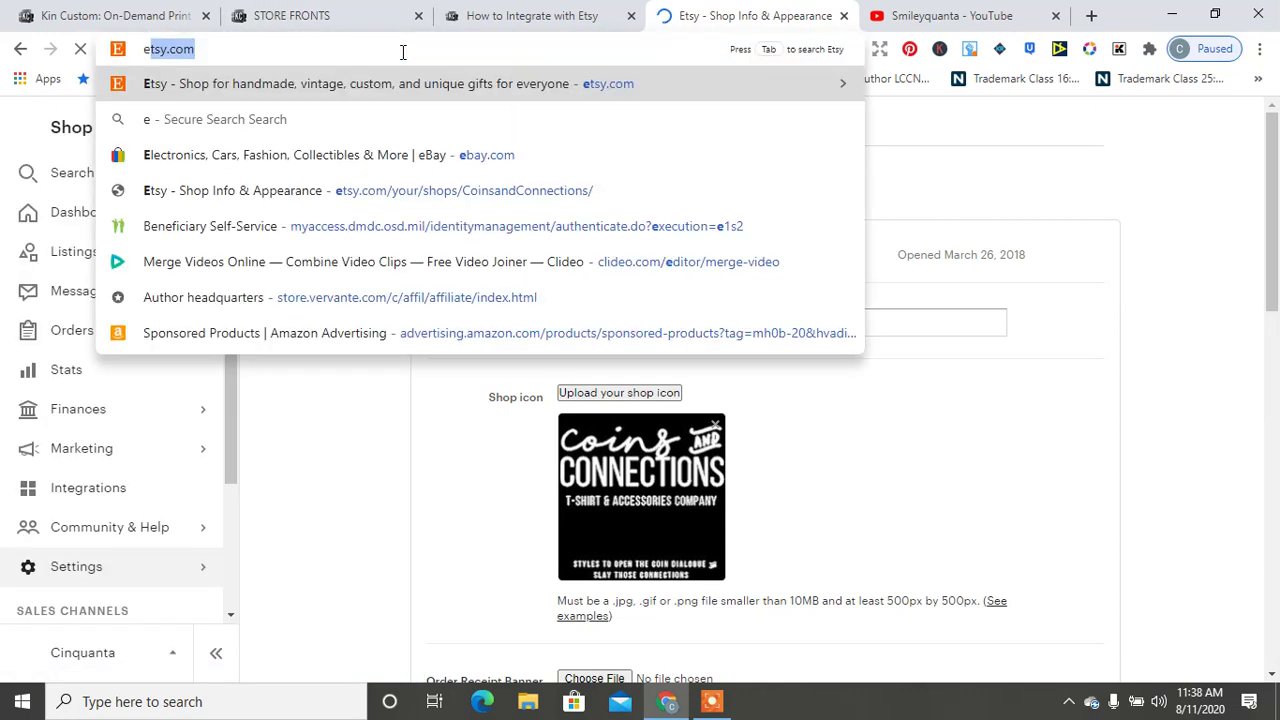
key("Return")
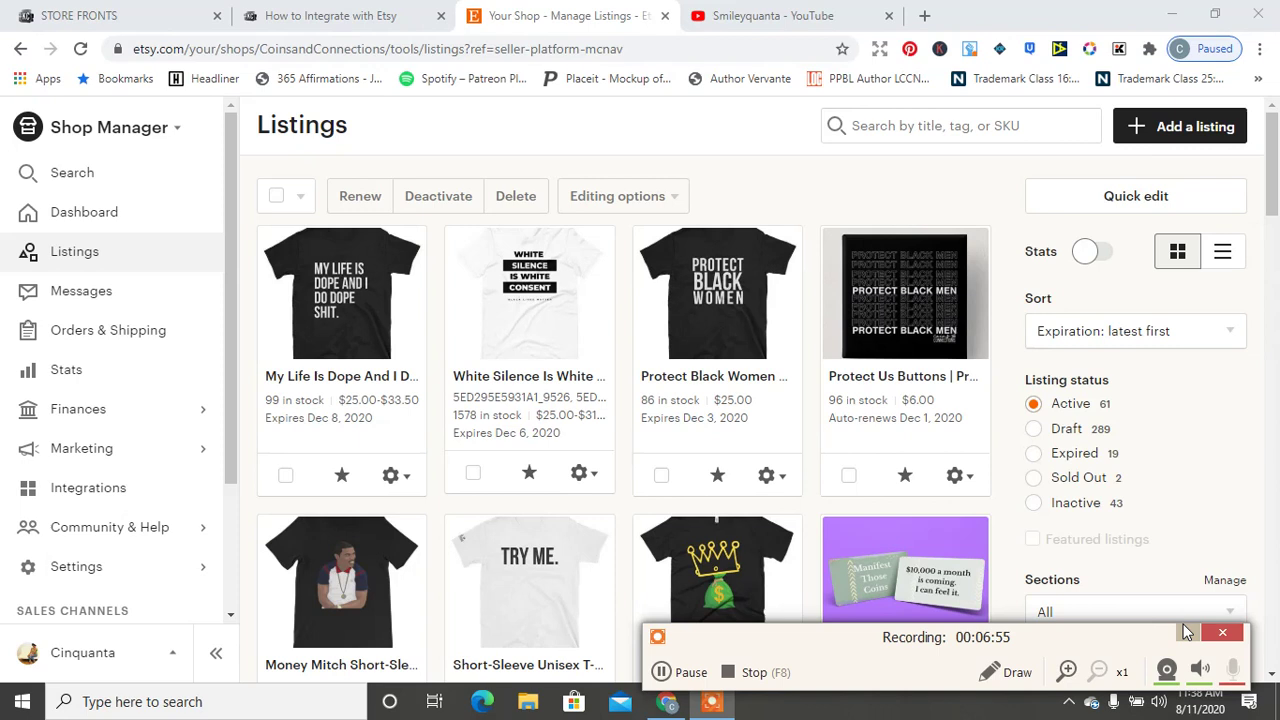
- Check the inactive listings, show the draft listings instead, and open the Women's Tee linrd draft
left_click(1033, 503)
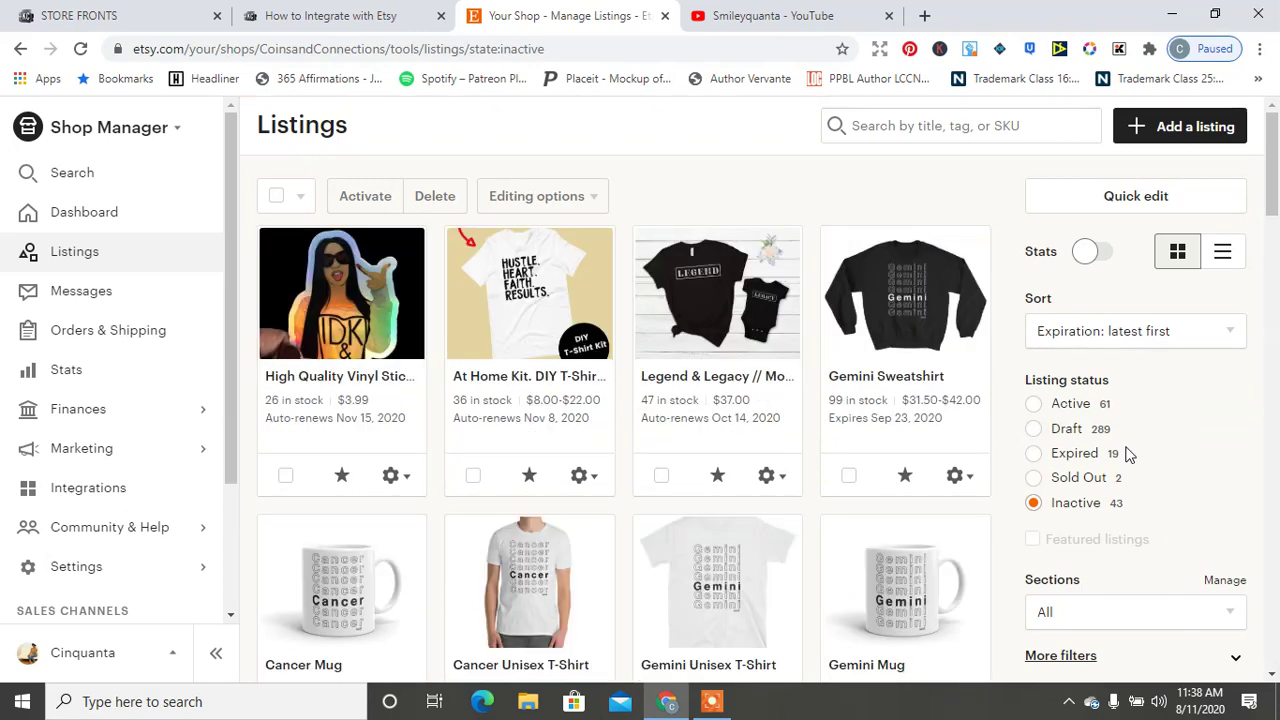
left_click(1062, 438)
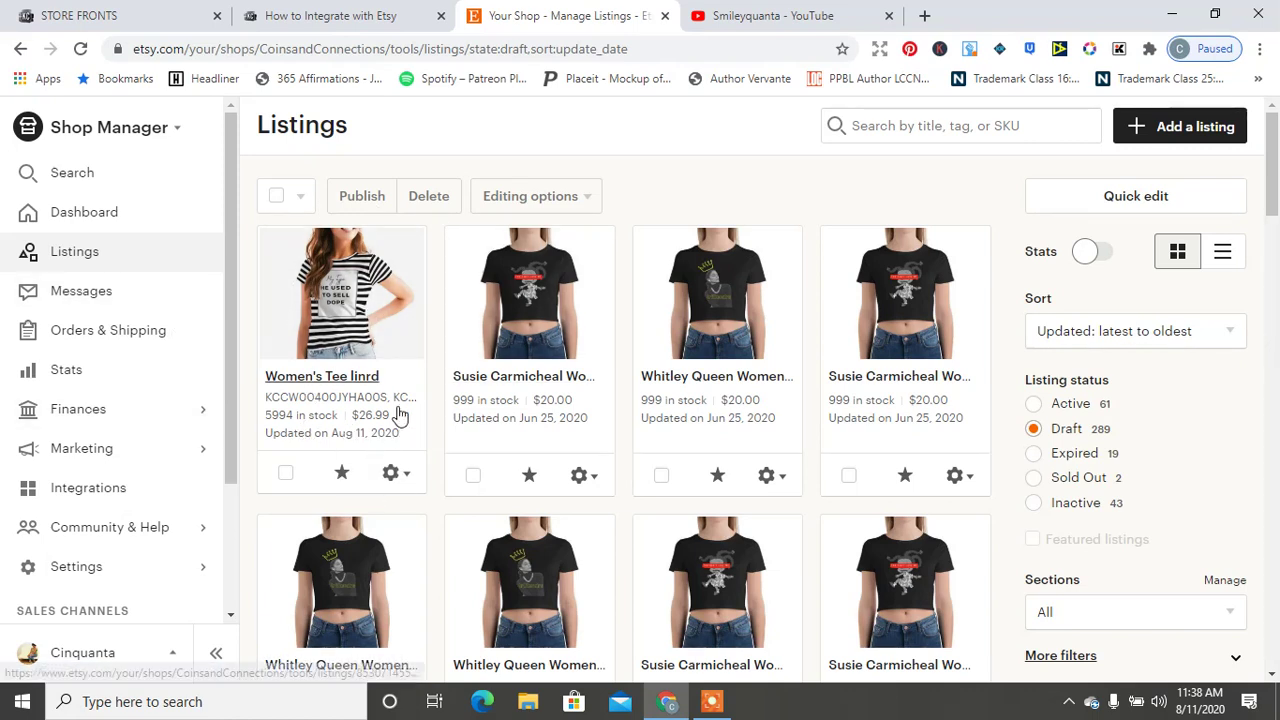
left_click(338, 295)
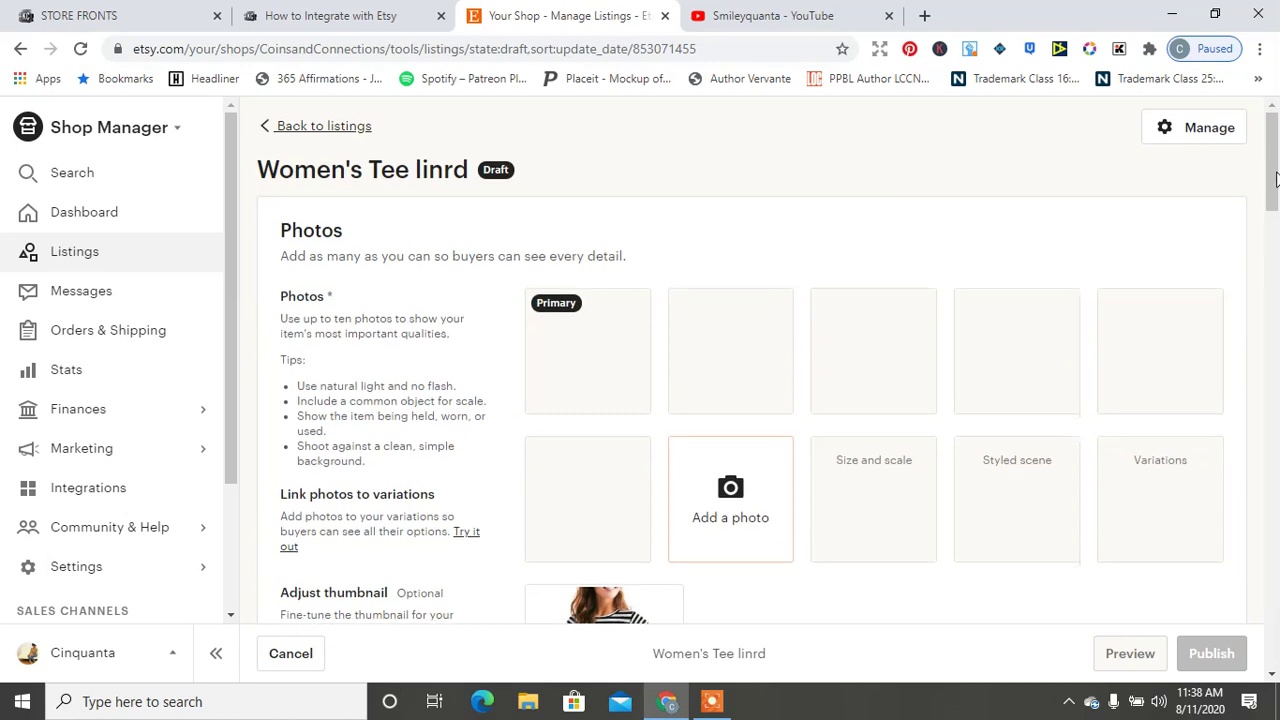
- Examine the photos, renewal options, and description of the Women's Tee linrd draft listing
scroll(668, 388, "down", 3)
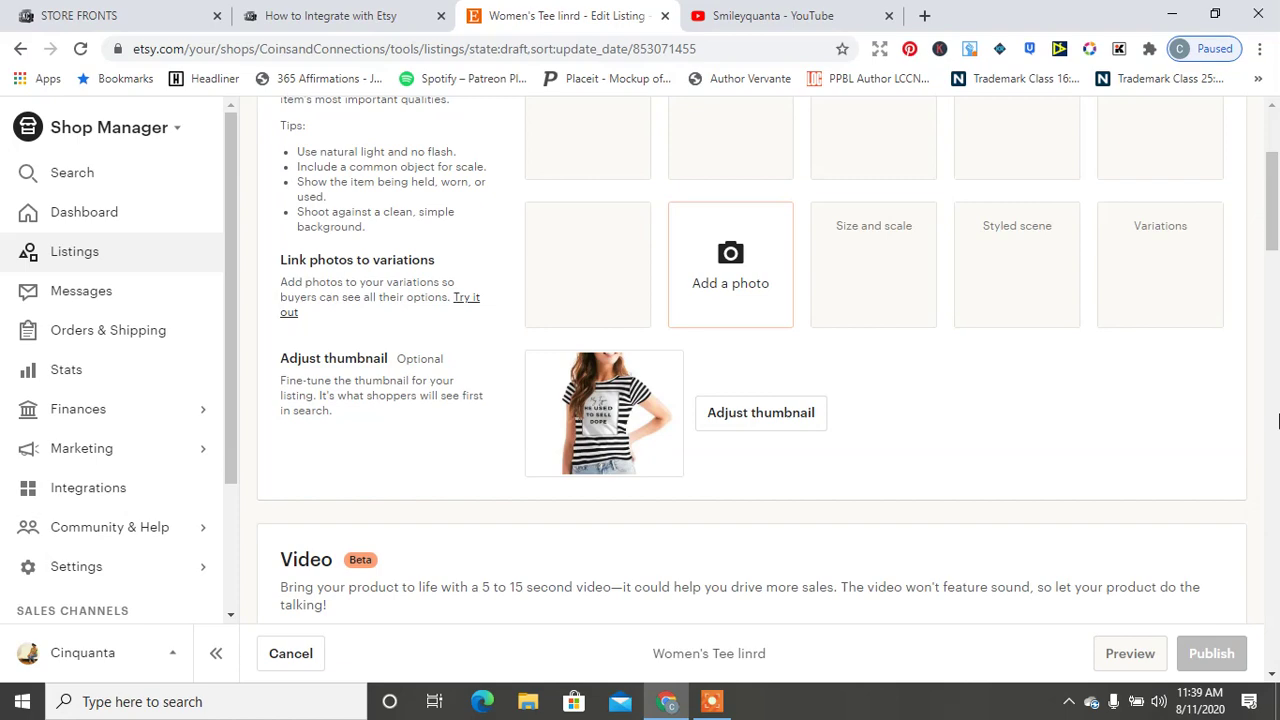
scroll(1270, 203, "up", 1)
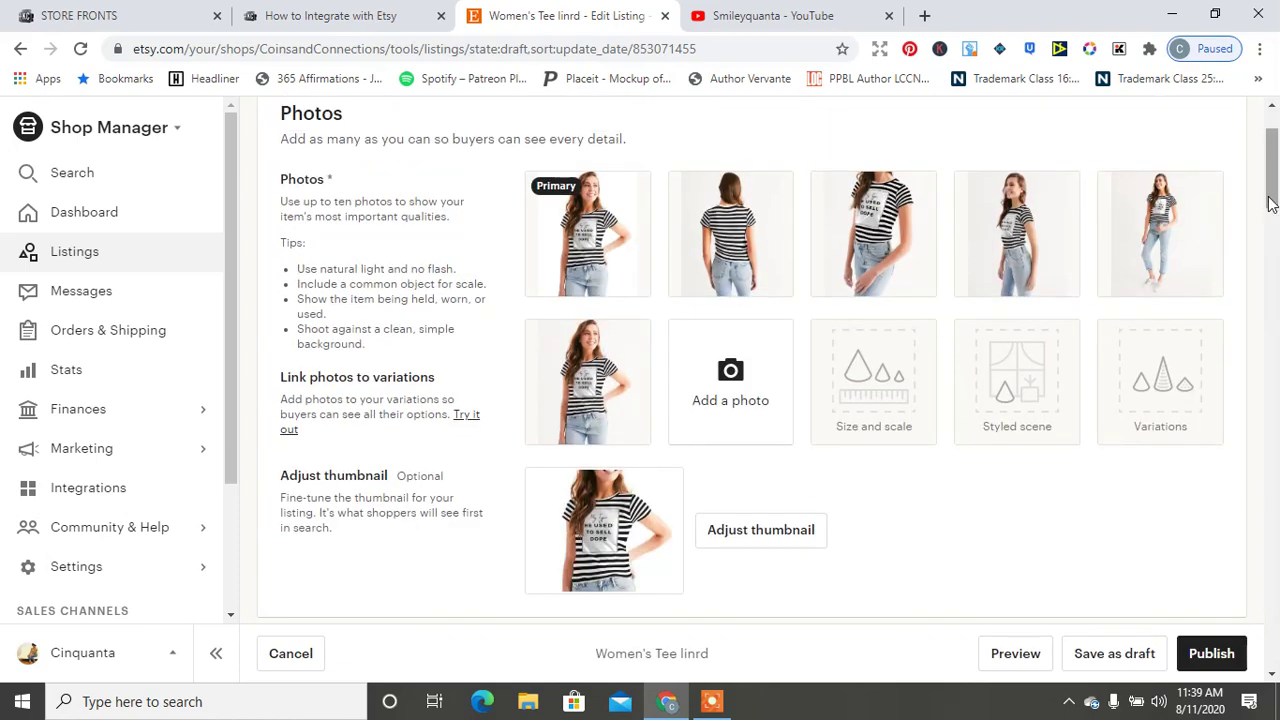
left_click_drag(1270, 205, 1272, 386)
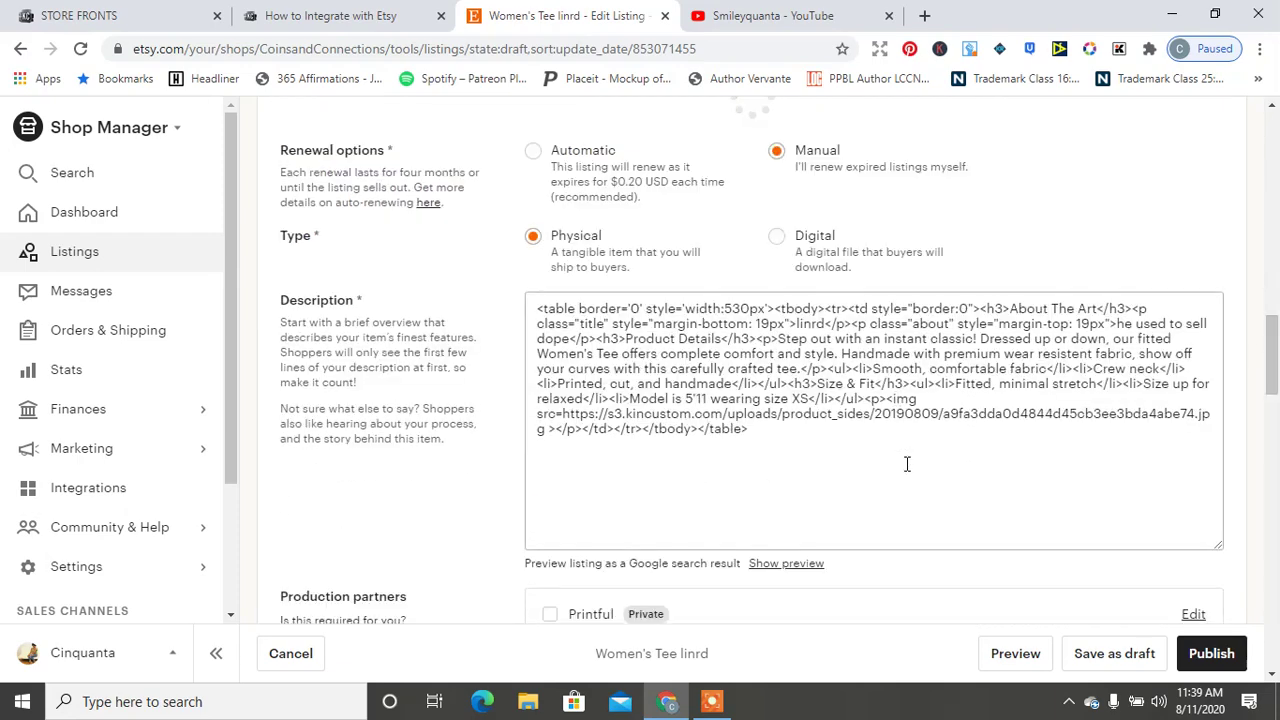
scroll(615, 443, "down", 1)
left_click(818, 335)
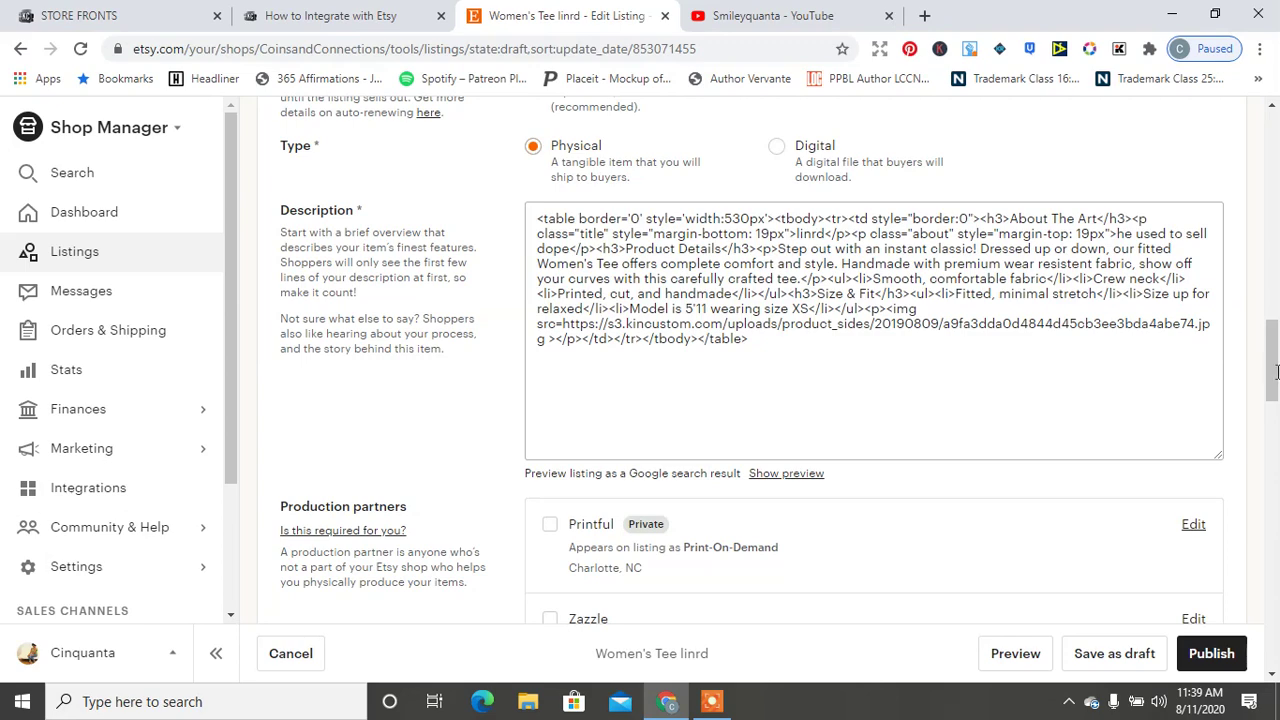
scroll(1275, 378, "down", 1)
scroll(1275, 400, "up", 2)
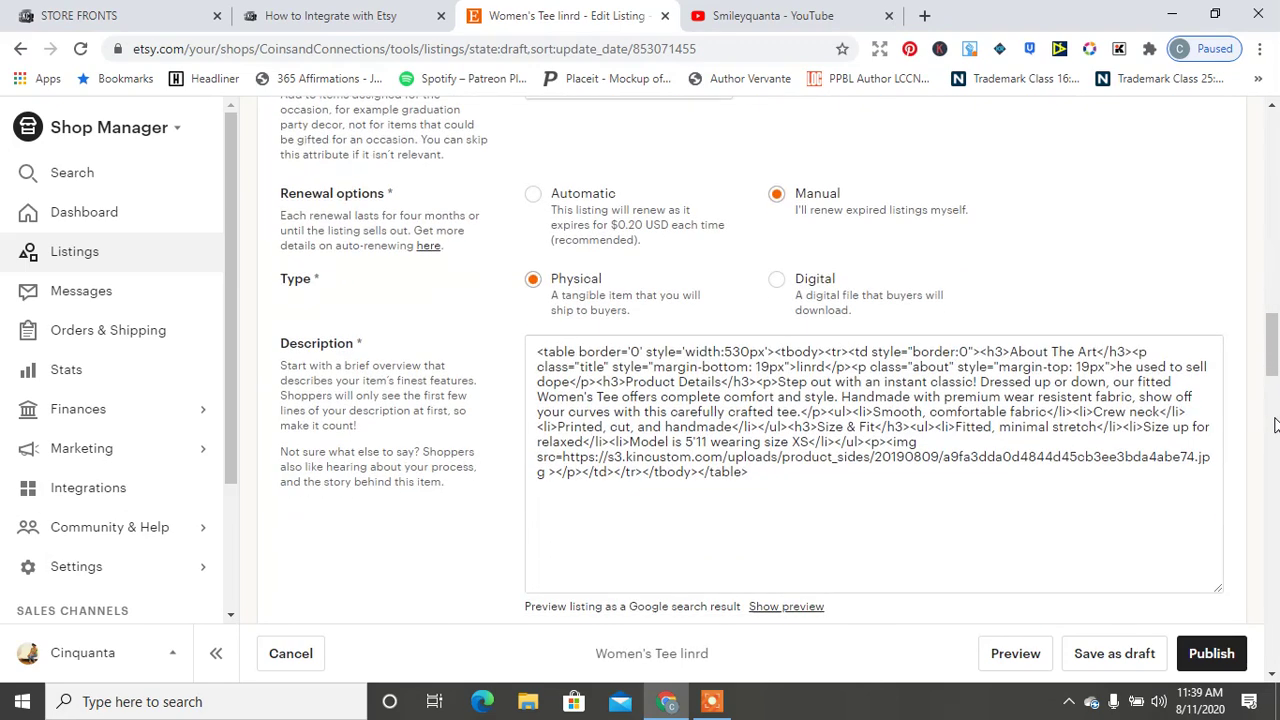
scroll(1275, 434, "down", 1)
- Examine the draft tee's size variations, prices, quantities, and shipping options
scroll(1275, 434, "down", 8)
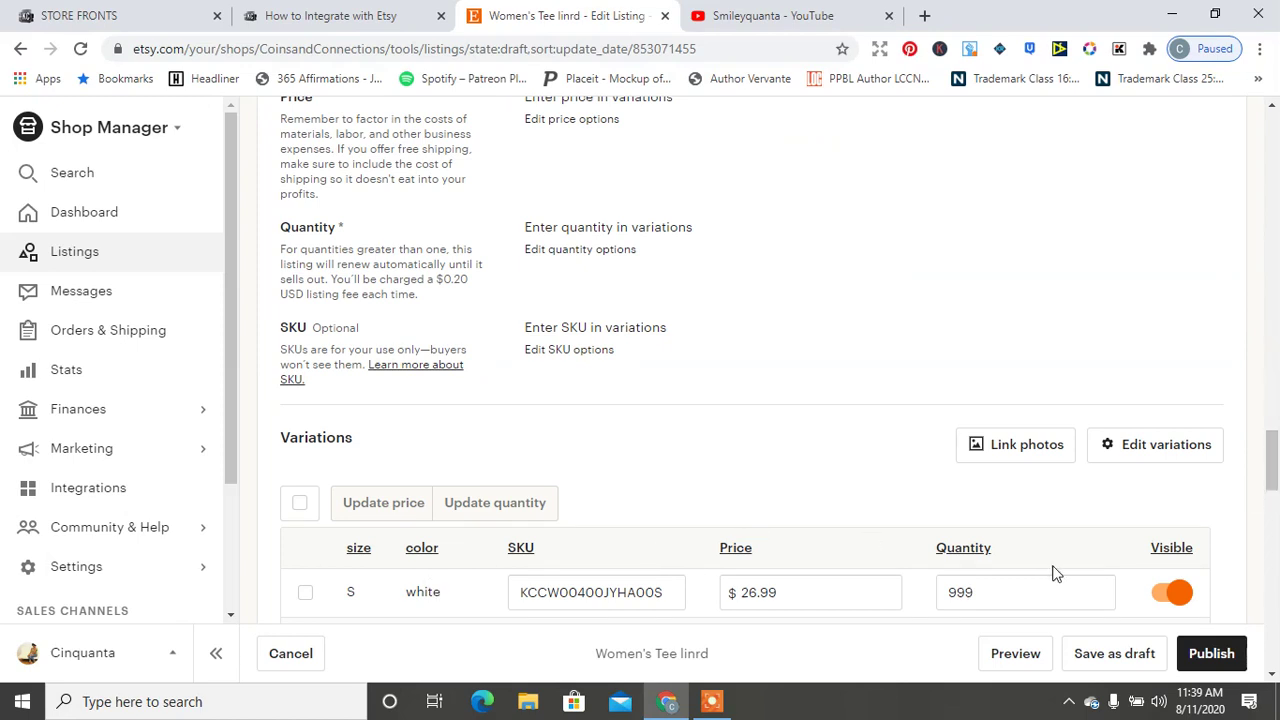
scroll(1275, 500, "down", 2)
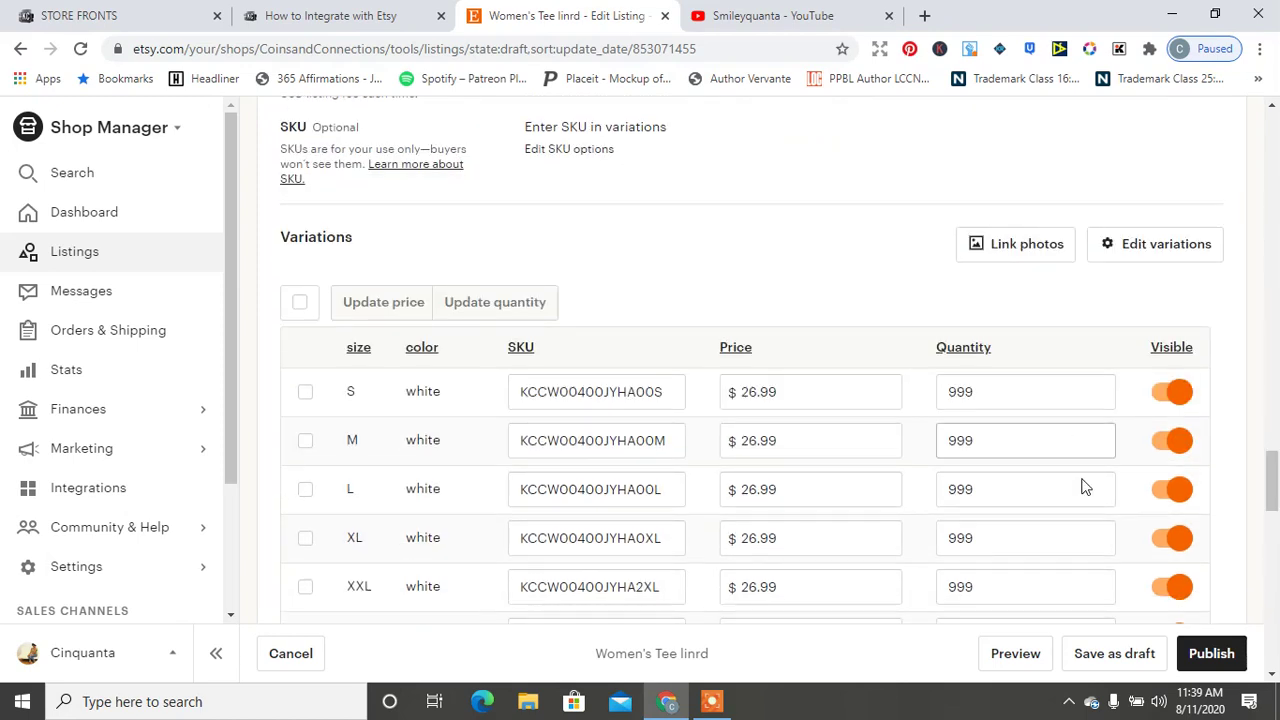
left_click_drag(1275, 500, 1275, 575)
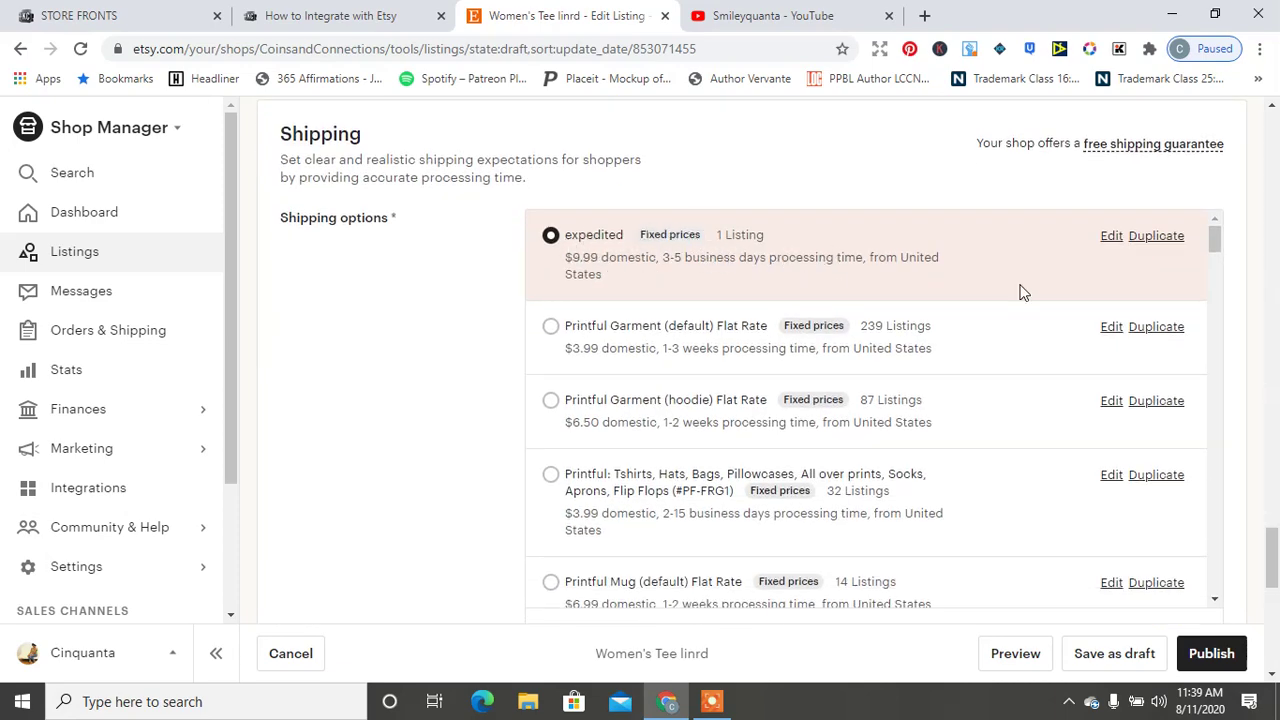
left_click_drag(1275, 540, 1275, 174)
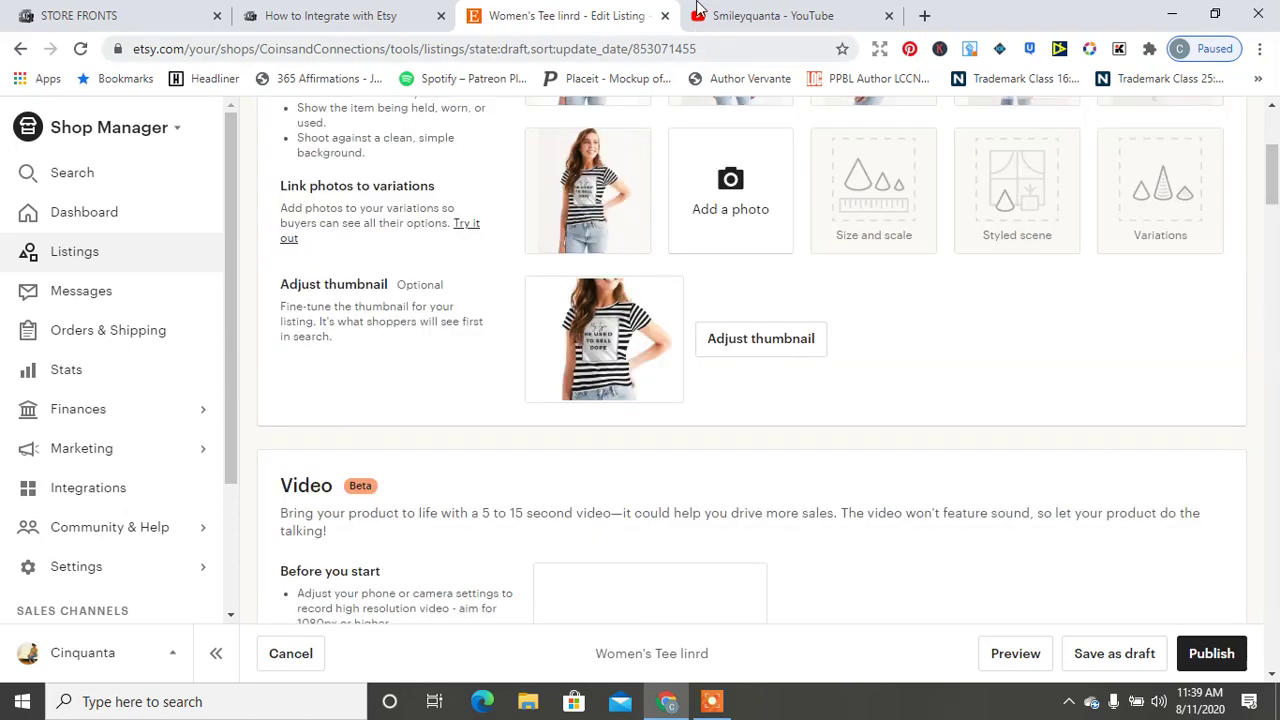
- Revisit the How to Integrate with Etsy article and switch to the YouTube channel page
left_click(328, 12)
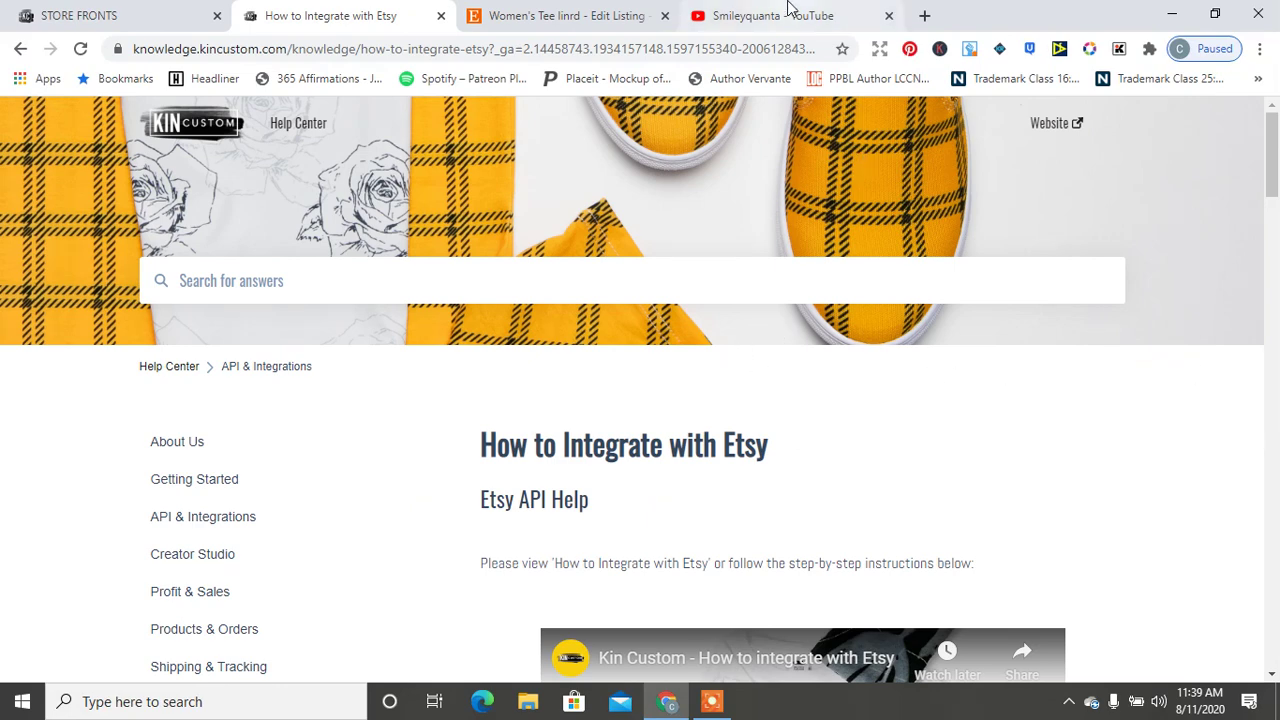
left_click(790, 12)
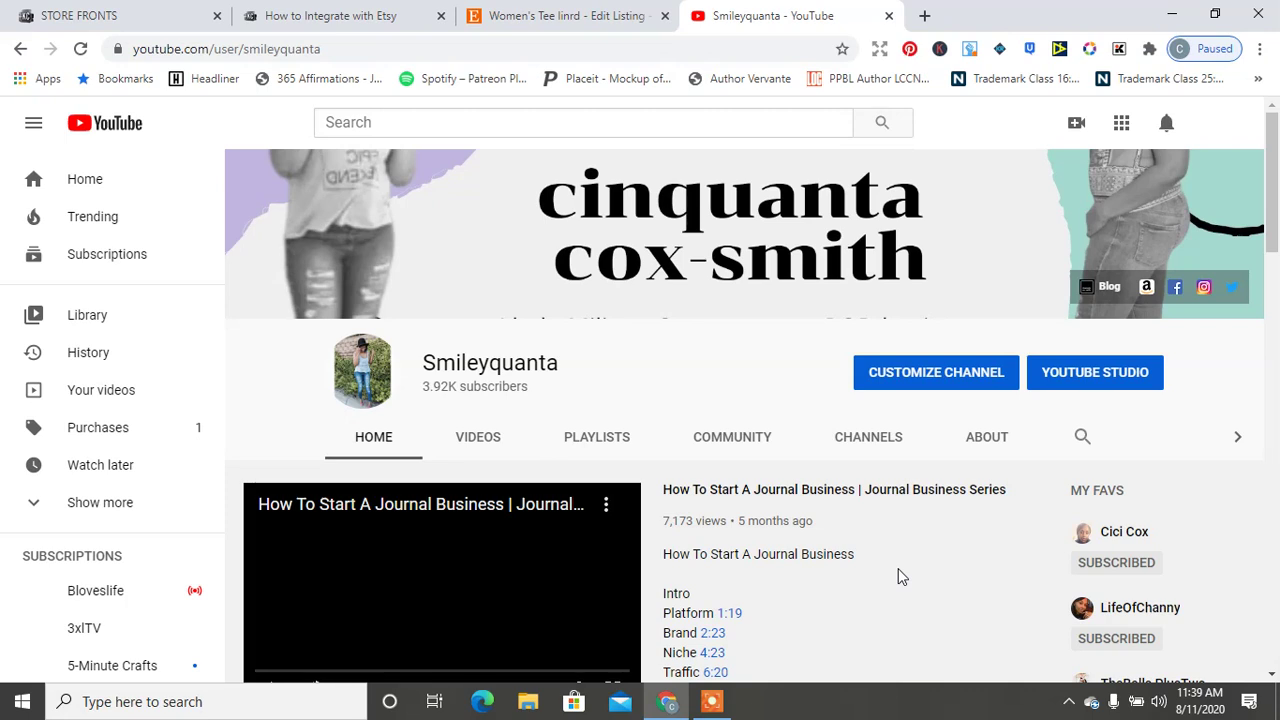